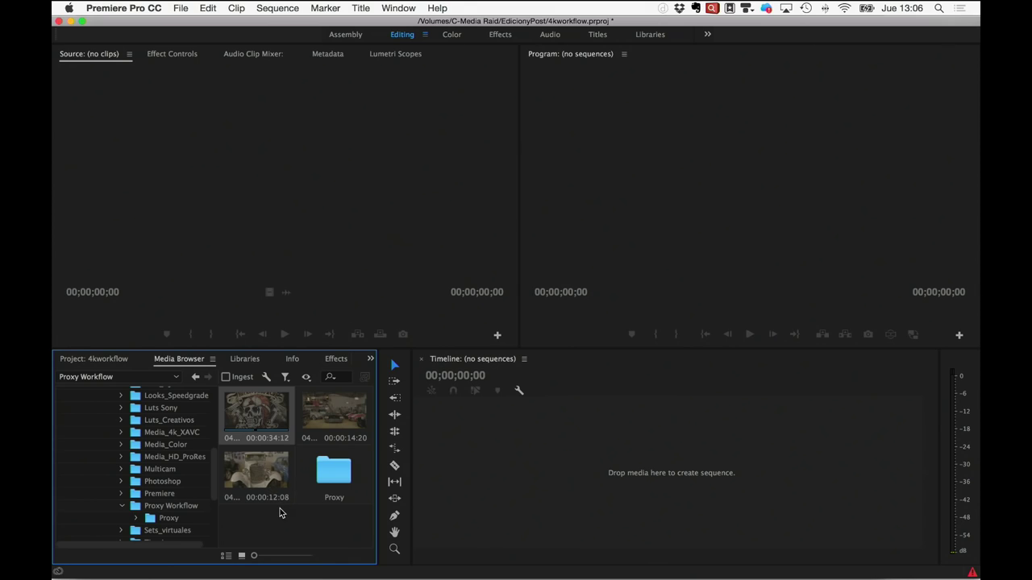
Step: Select the Proxy Workflow clips, look over the second clip's context menu, and select 046_0037.MXF
{"action": "left_click", "coordinate": [324, 416]}
{"action": "right_click", "coordinate": [324, 416]}
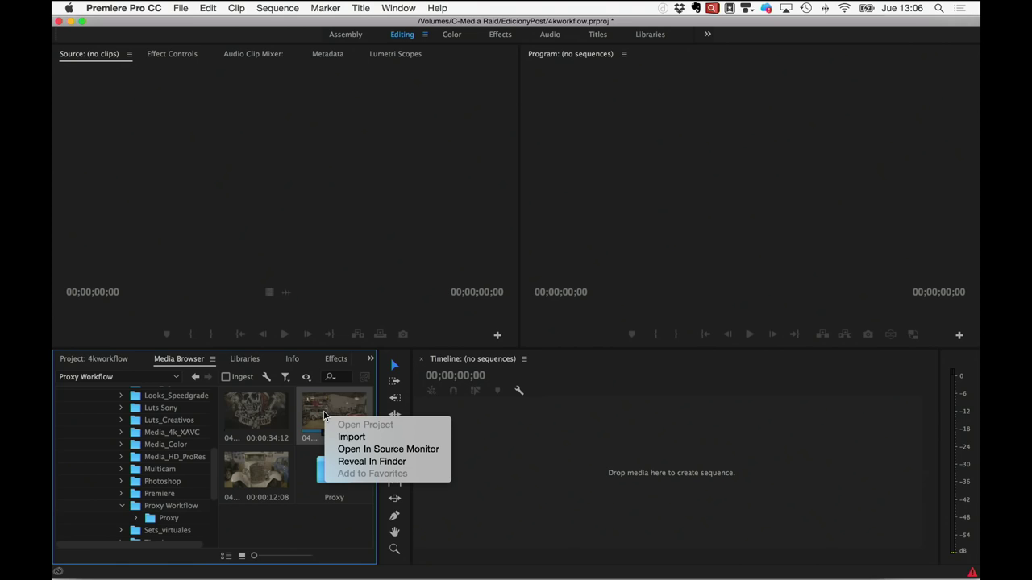
{"action": "left_click", "coordinate": [307, 524]}
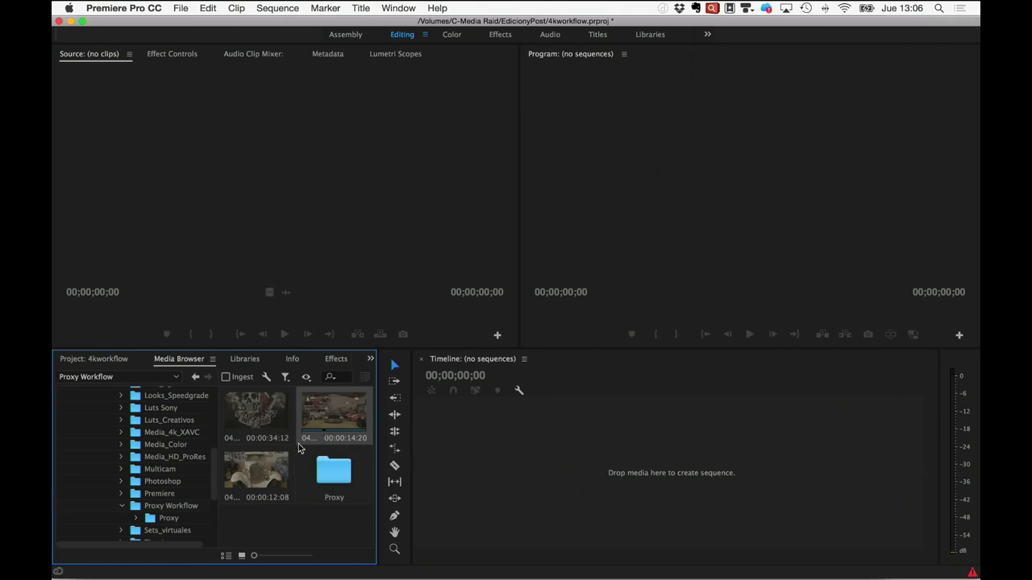
{"action": "left_click", "coordinate": [270, 417]}
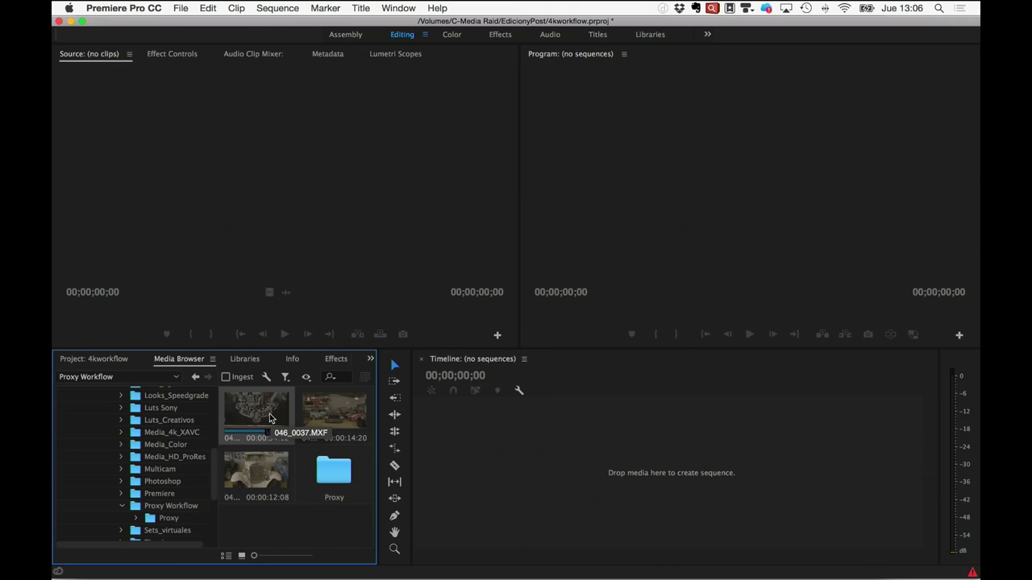
Step: Switch the Media Browser to list view showing clip names and file paths
{"action": "left_click", "coordinate": [226, 555]}
{"action": "scroll", "coordinate": [293, 428], "scroll_direction": "right", "scroll_amount": 3}
{"action": "scroll", "coordinate": [293, 428], "scroll_direction": "left", "scroll_amount": 3}
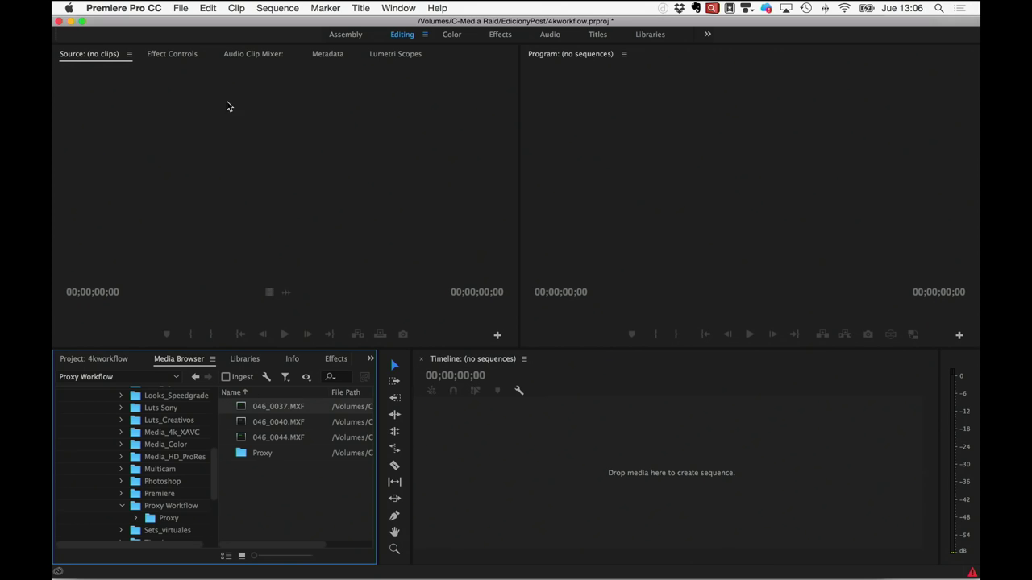
{"action": "left_click", "coordinate": [177, 10]}
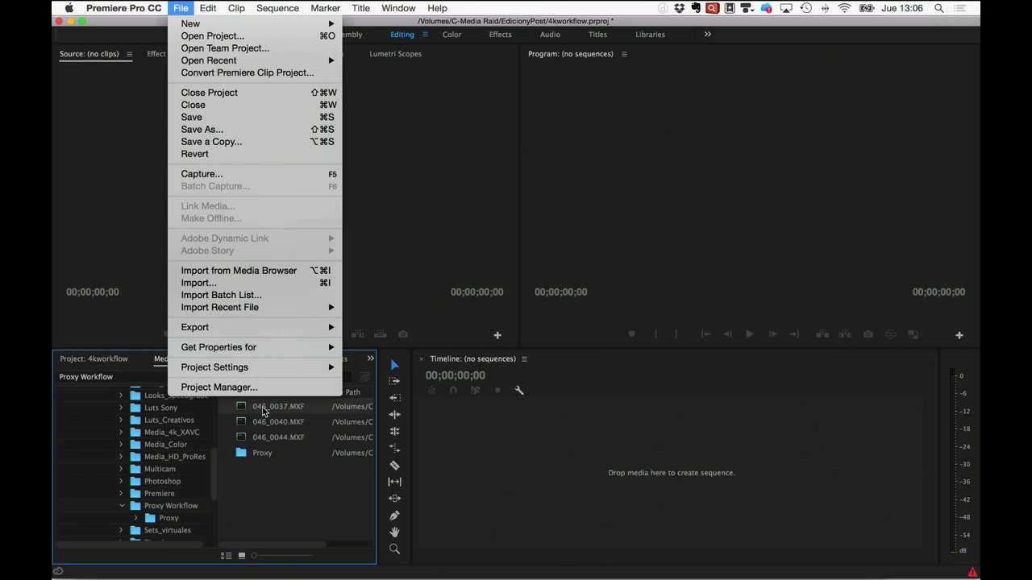
Step: Open Project Settings on the Ingest Settings tab from the File menu
{"action": "mouse_move", "coordinate": [274, 368]}
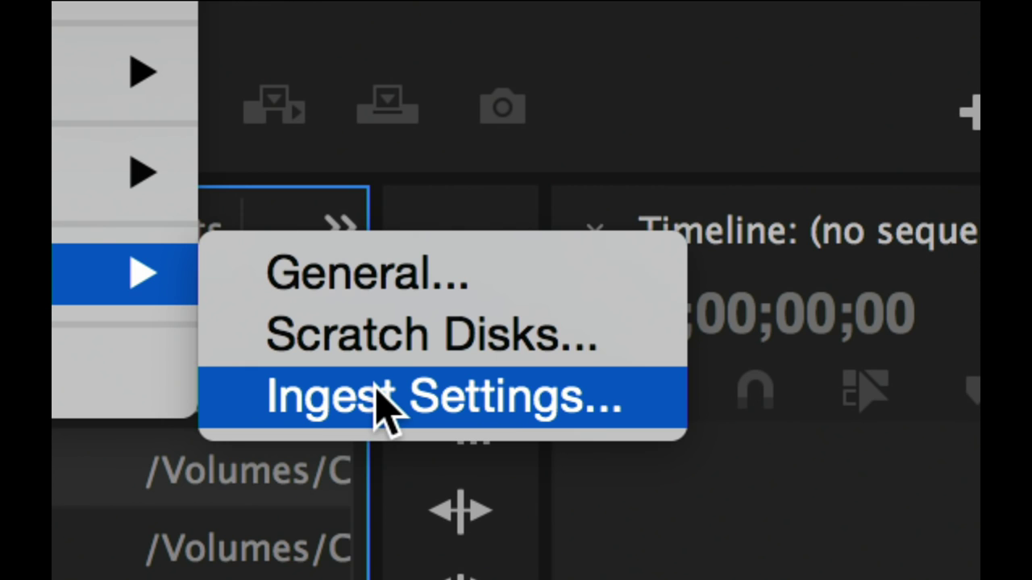
{"action": "left_click", "coordinate": [379, 397]}
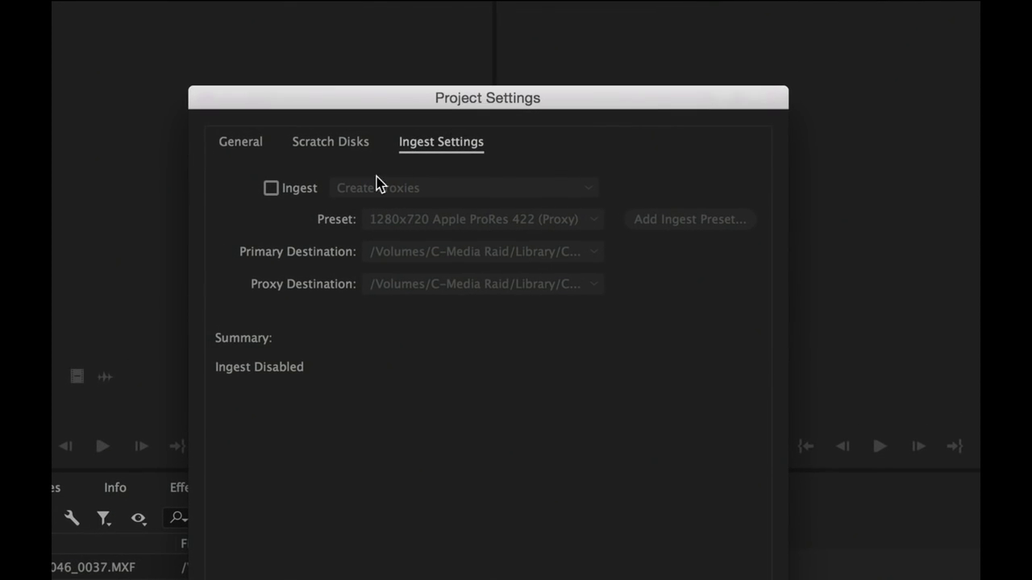
Step: Enable ingest set to Create Proxies with the 1280x720 Apple ProRes 422 (Proxy) preset
{"action": "left_click", "coordinate": [270, 189]}
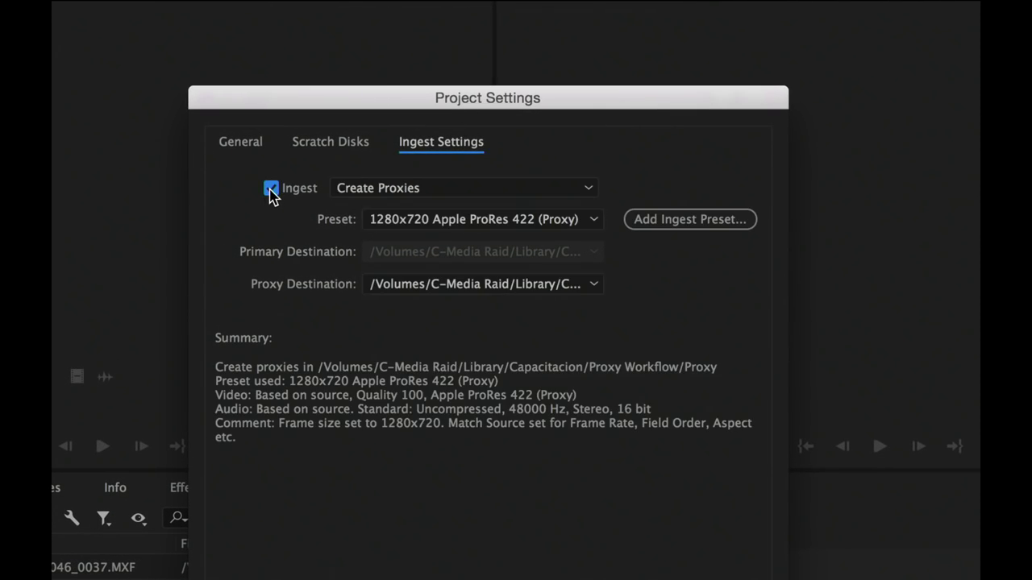
{"action": "left_click", "coordinate": [451, 191]}
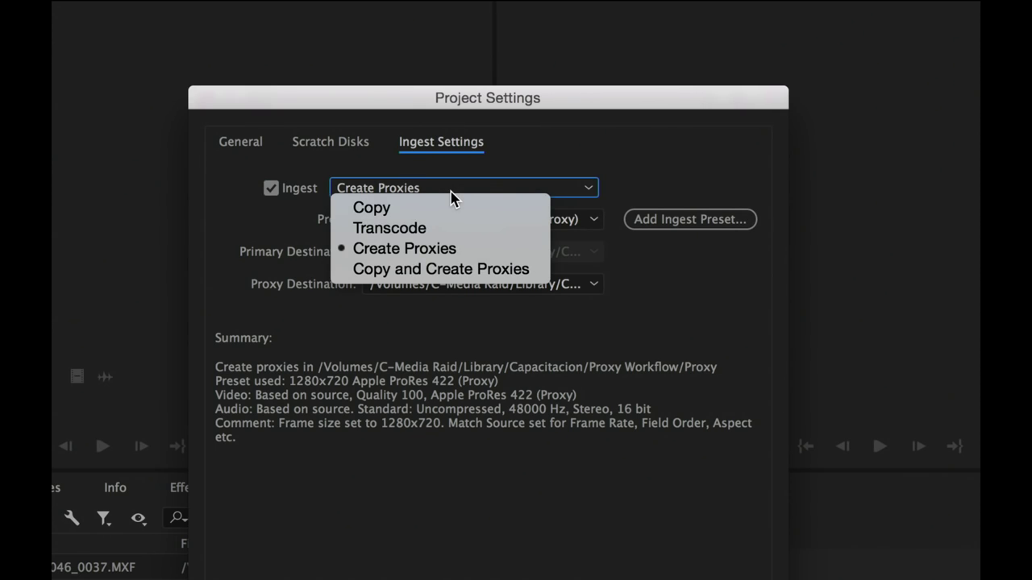
{"action": "left_click", "coordinate": [411, 212]}
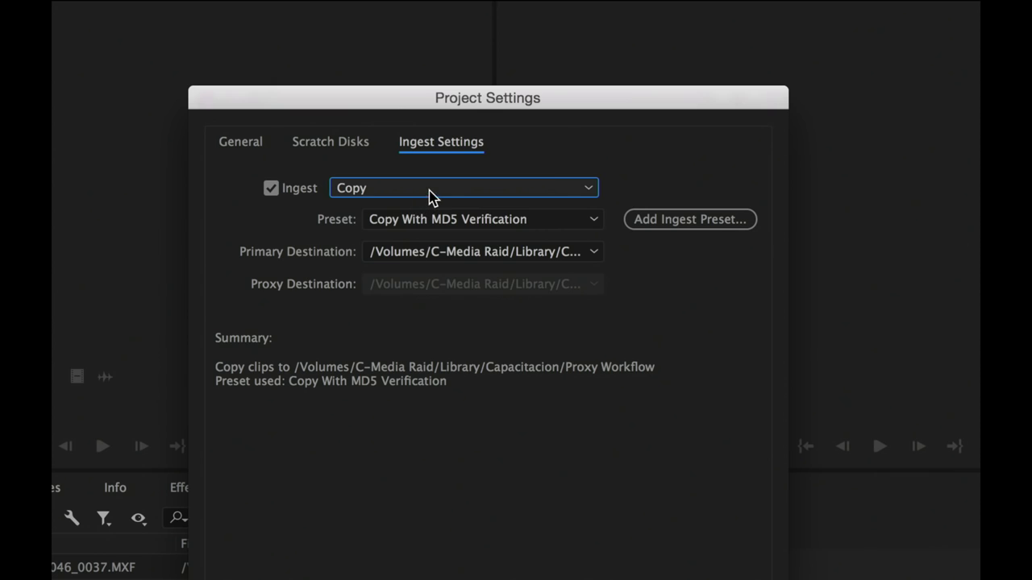
{"action": "left_click", "coordinate": [433, 194]}
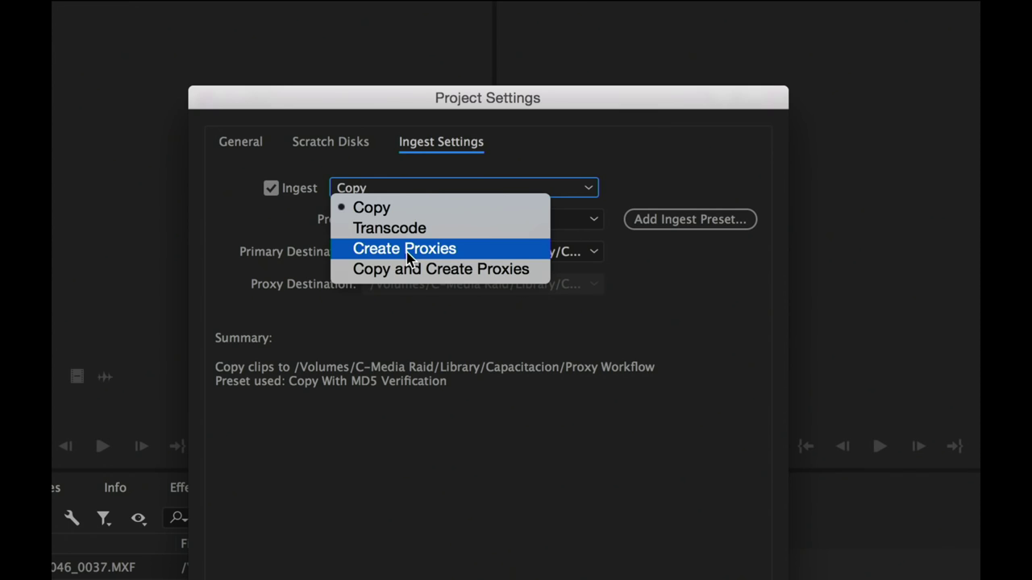
{"action": "left_click", "coordinate": [407, 252]}
{"action": "left_click", "coordinate": [449, 229]}
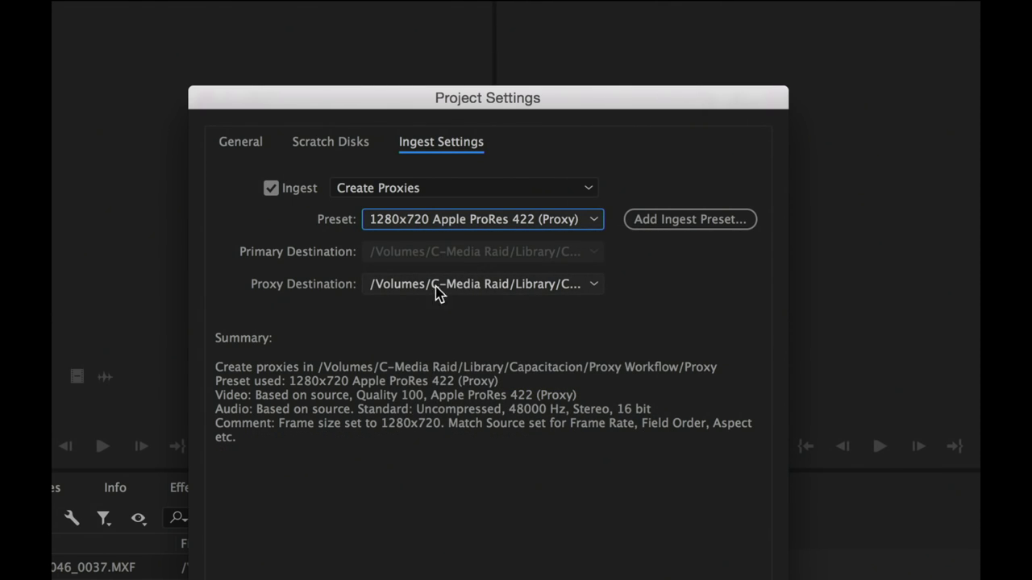
{"action": "left_click", "coordinate": [386, 287]}
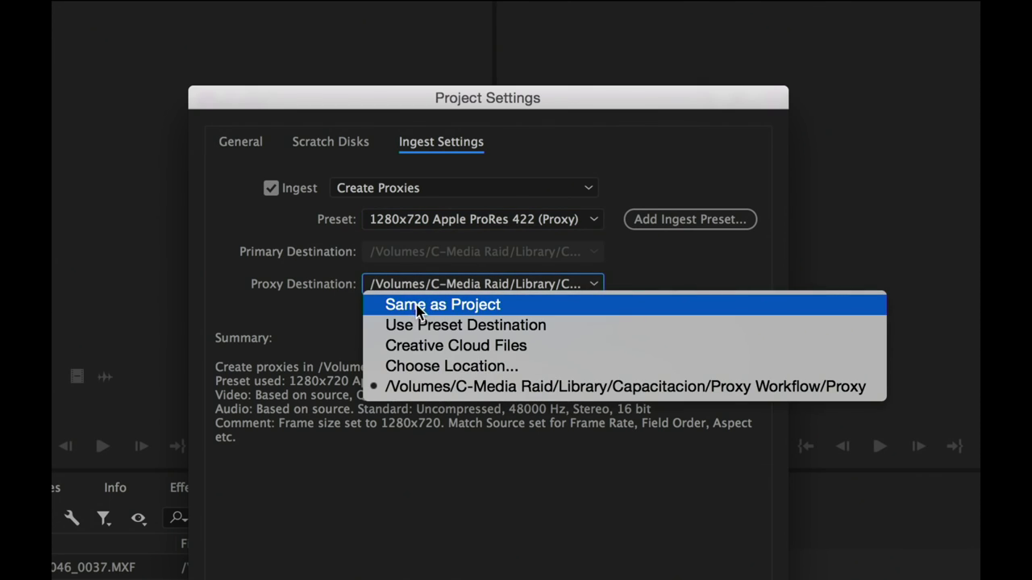
Step: Set the proxy destination to the Proxy Workflow/Proxy folder and apply the ingest settings
{"action": "left_click", "coordinate": [430, 366]}
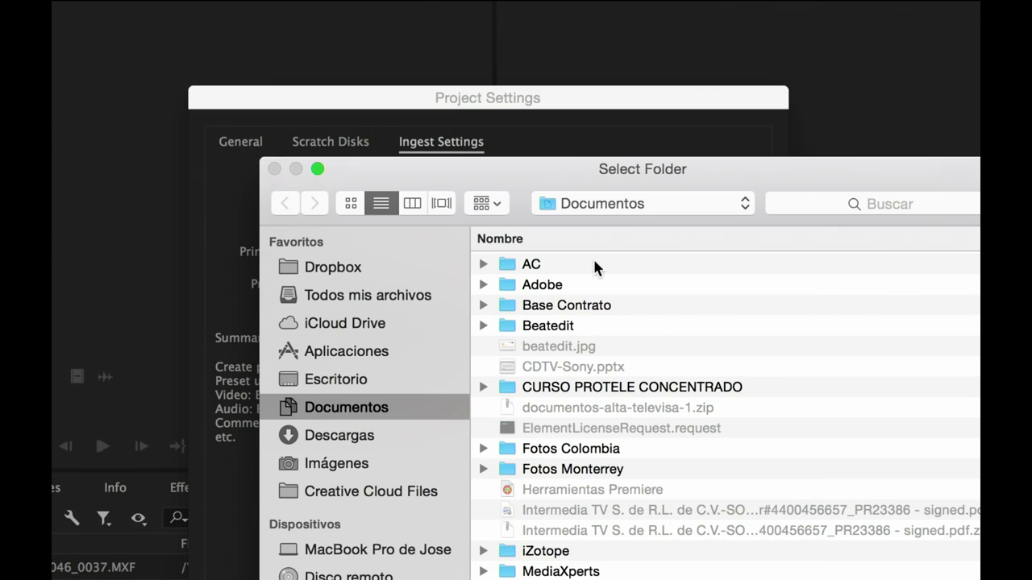
{"action": "left_click_drag", "start_coordinate": [514, 184], "coordinate": [395, 58]}
{"action": "left_click", "coordinate": [494, 92]}
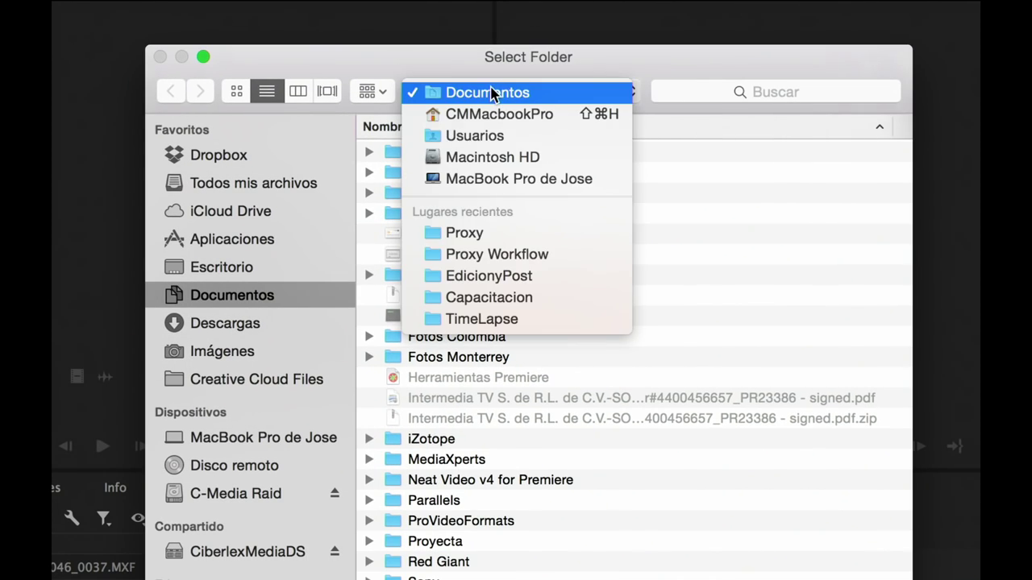
{"action": "left_click", "coordinate": [495, 255]}
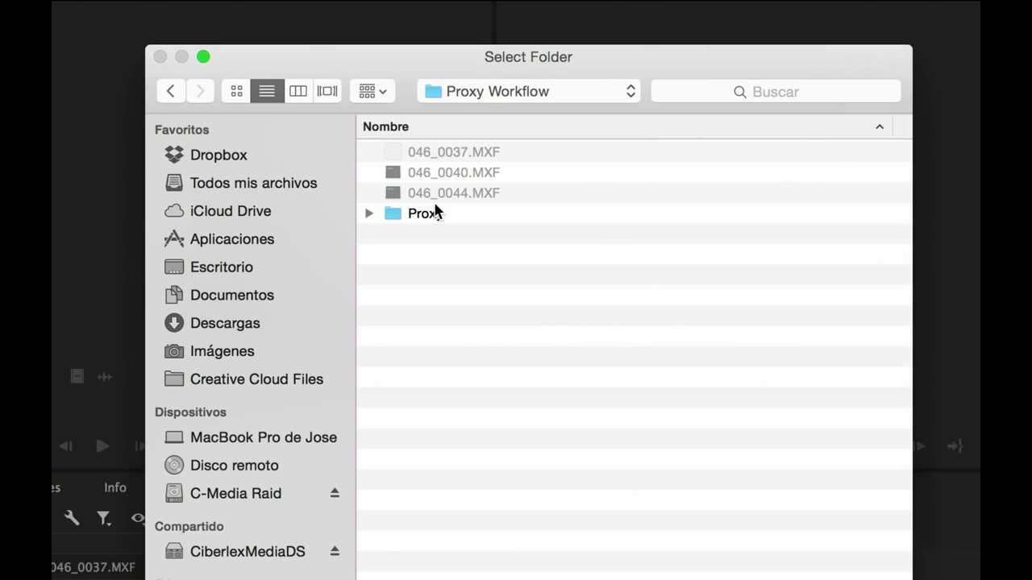
{"action": "left_click", "coordinate": [403, 213]}
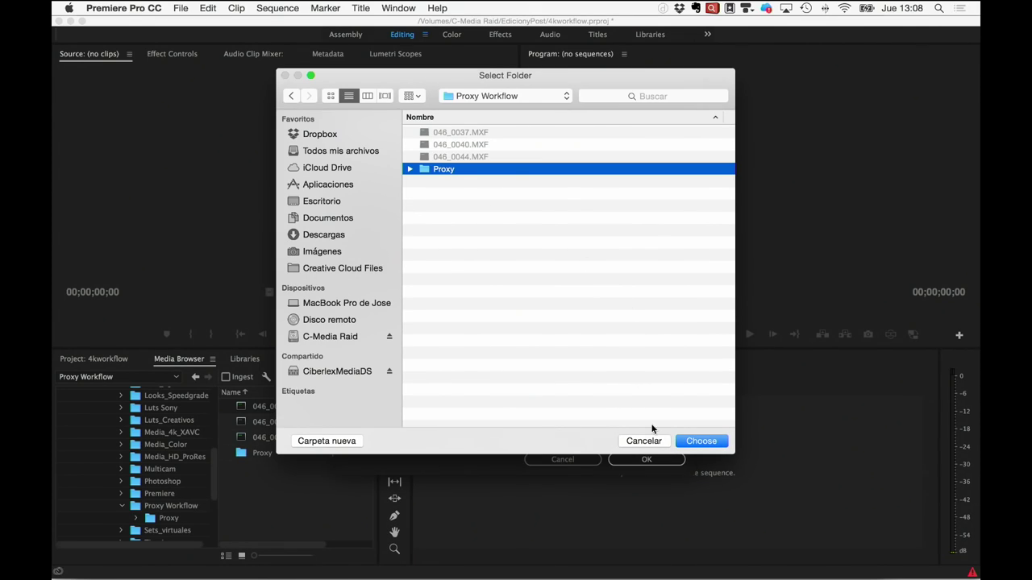
{"action": "left_click", "coordinate": [699, 441]}
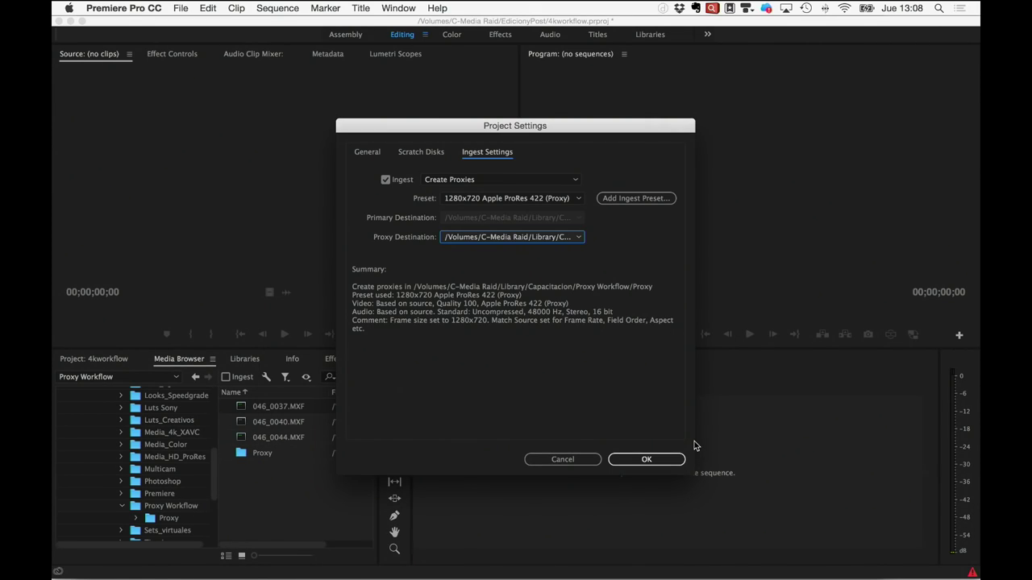
{"action": "left_click", "coordinate": [644, 460]}
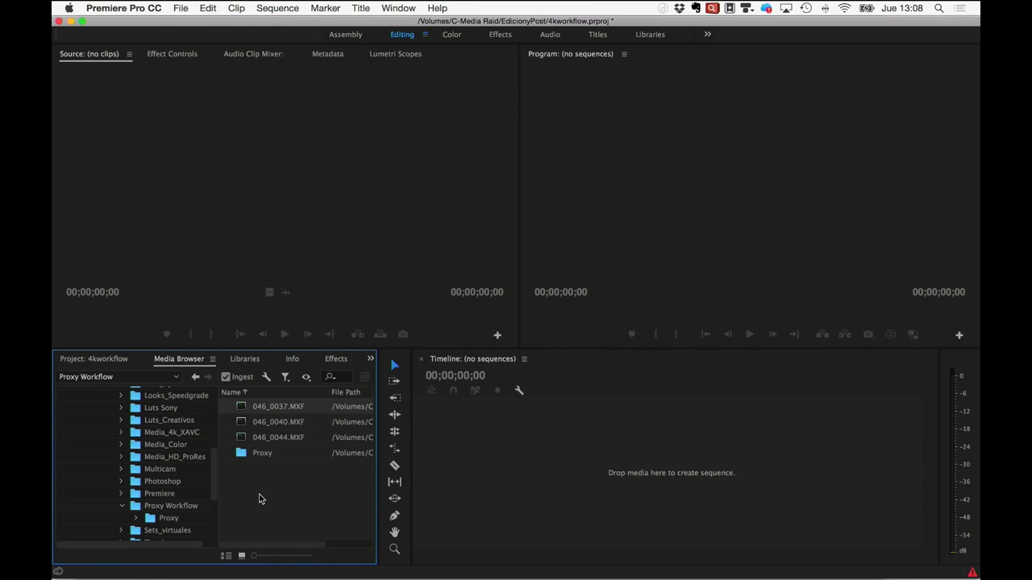
{"action": "left_click", "coordinate": [241, 555]}
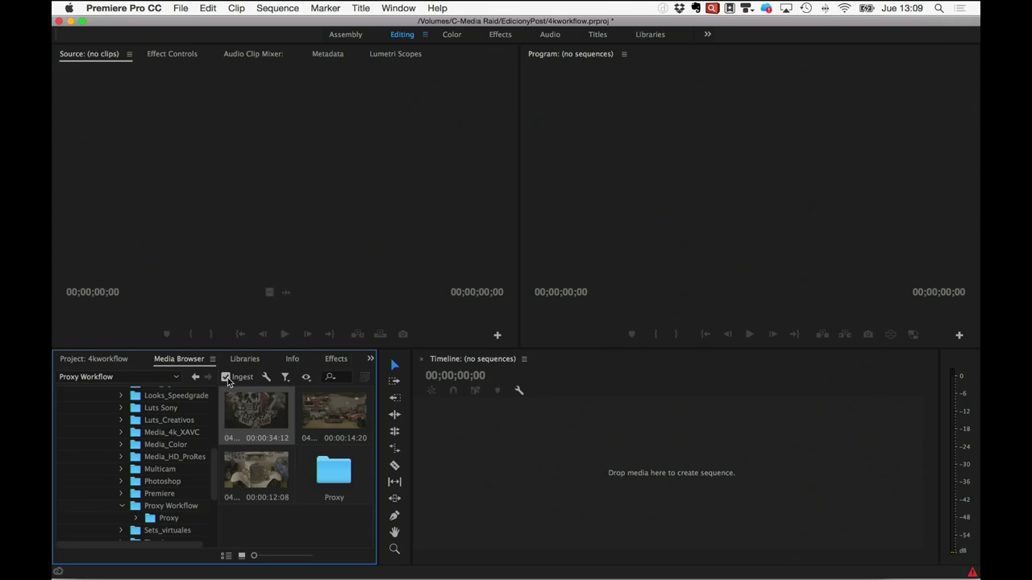
Step: Import the third clip and show the Project panel listing the four 23.976 fps MXF clips
{"action": "right_click", "coordinate": [274, 480]}
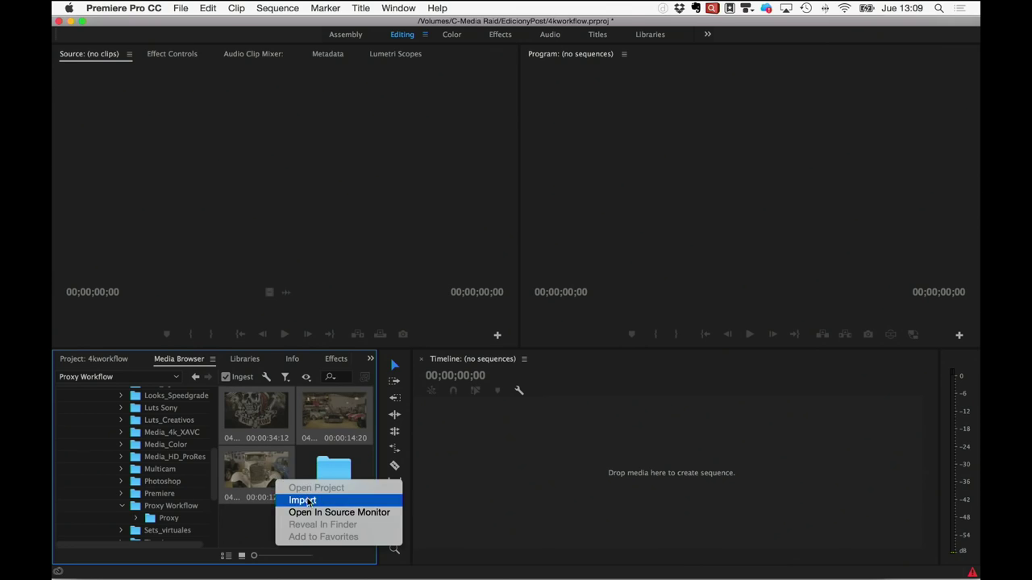
{"action": "left_click", "coordinate": [304, 493]}
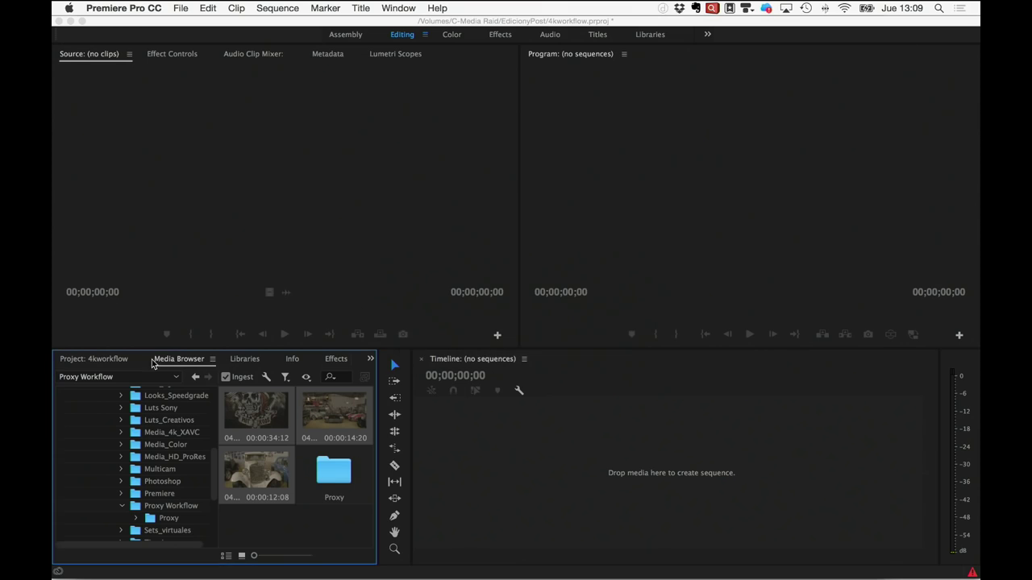
{"action": "left_click", "coordinate": [102, 360]}
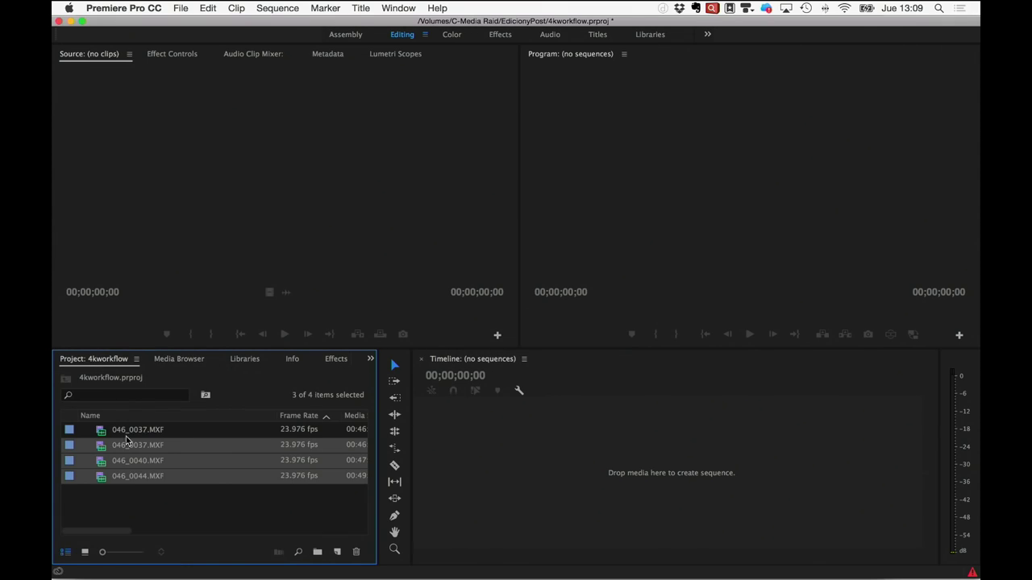
{"action": "mouse_move", "coordinate": [204, 479]}
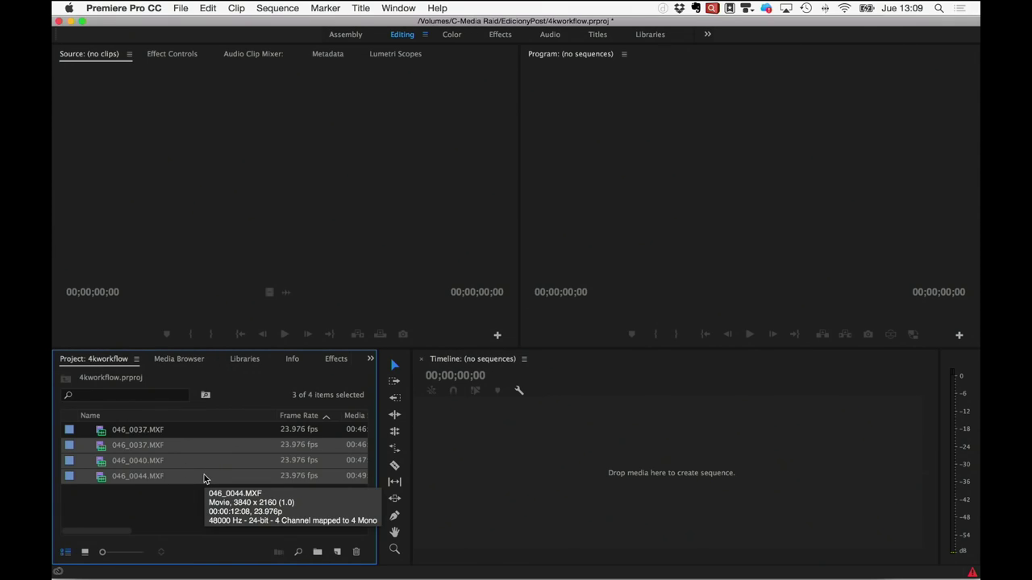
{"action": "key", "text": "super+Tab"}
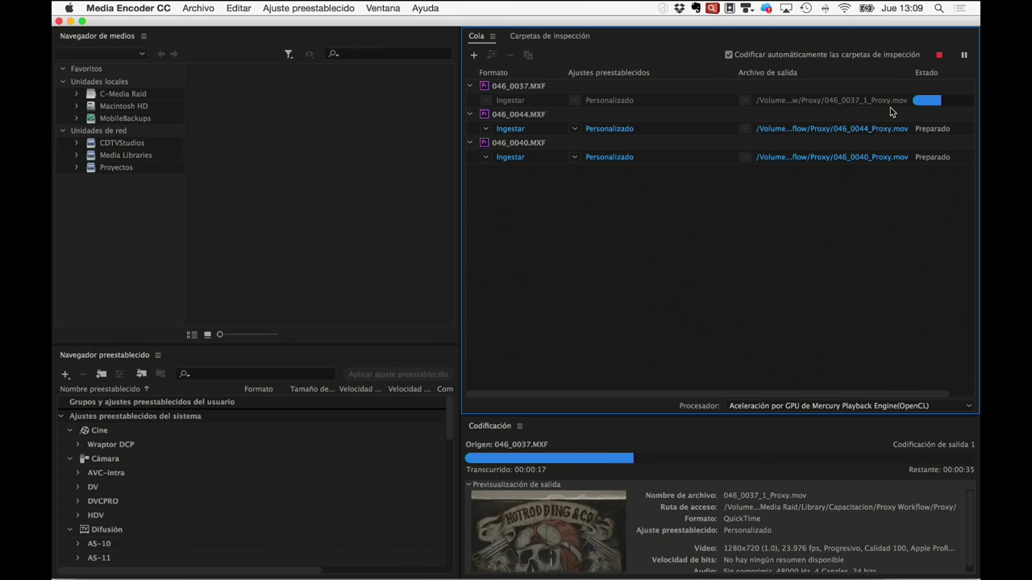
Step: Check that Media Encoder is encoding the 046_0037 proxy, then return to Premiere Pro
{"action": "key", "text": "super+Tab"}
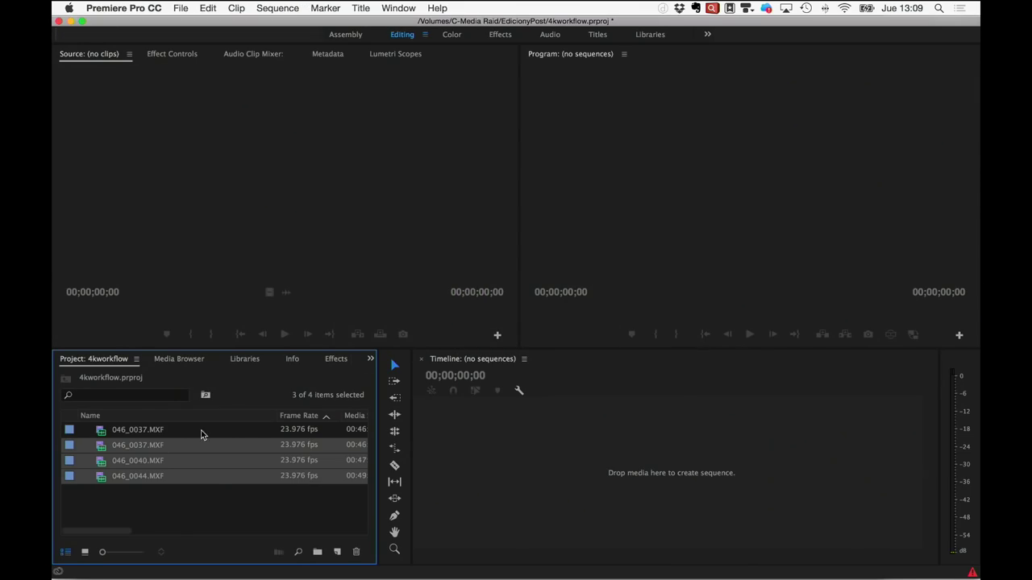
Step: Enable the Proxy column through the project list's Metadata Display settings
{"action": "left_click_drag", "start_coordinate": [274, 415], "coordinate": [206, 414]}
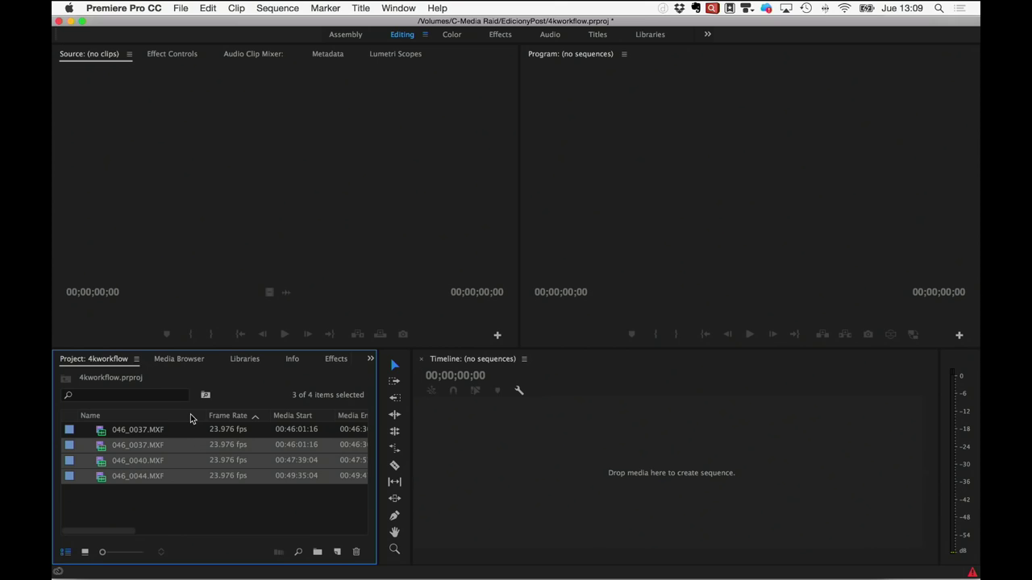
{"action": "right_click", "coordinate": [190, 414]}
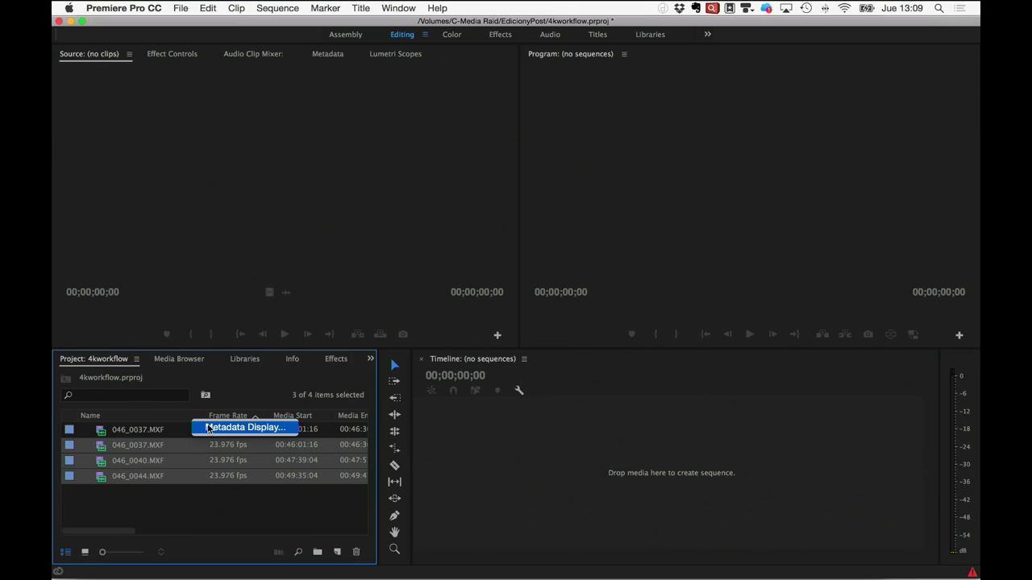
{"action": "left_click", "coordinate": [207, 428]}
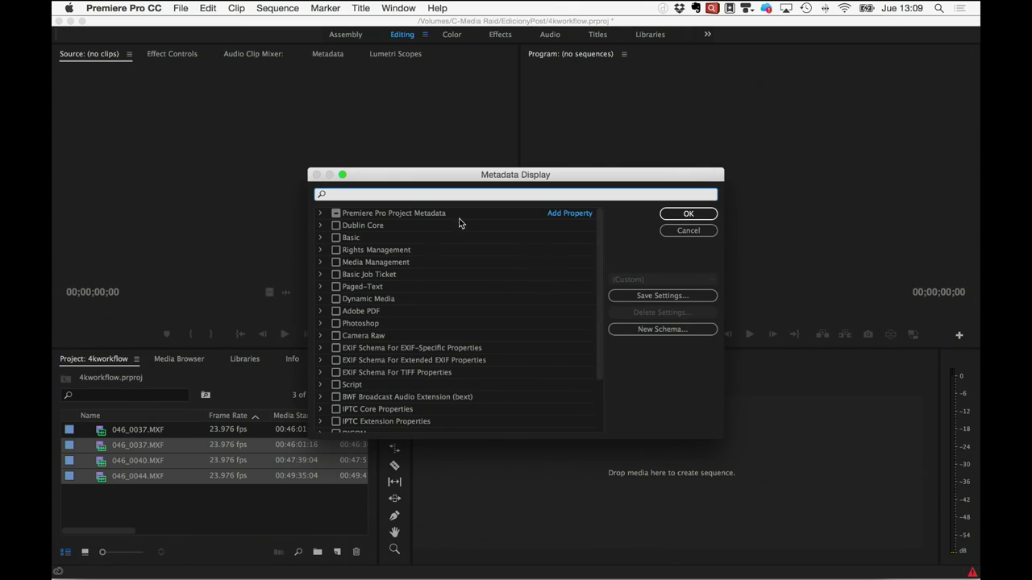
{"action": "left_click", "coordinate": [321, 213]}
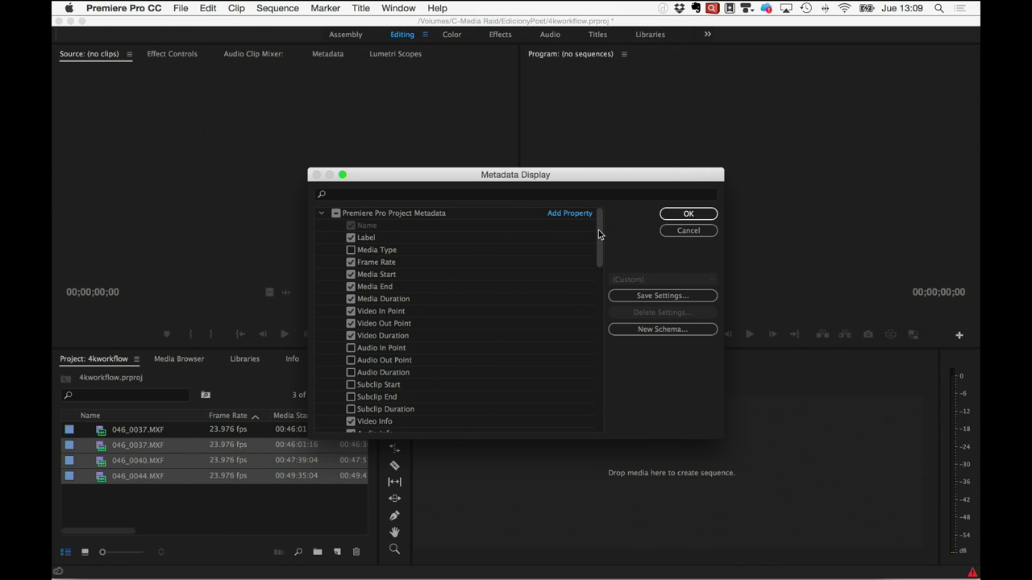
{"action": "left_click_drag", "start_coordinate": [599, 235], "coordinate": [594, 328]}
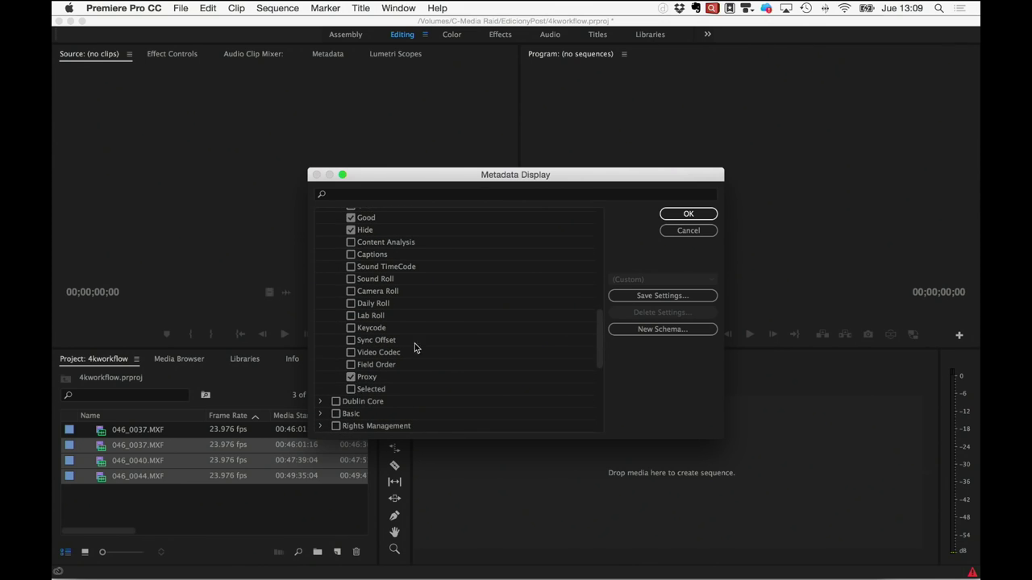
{"action": "left_click", "coordinate": [671, 216]}
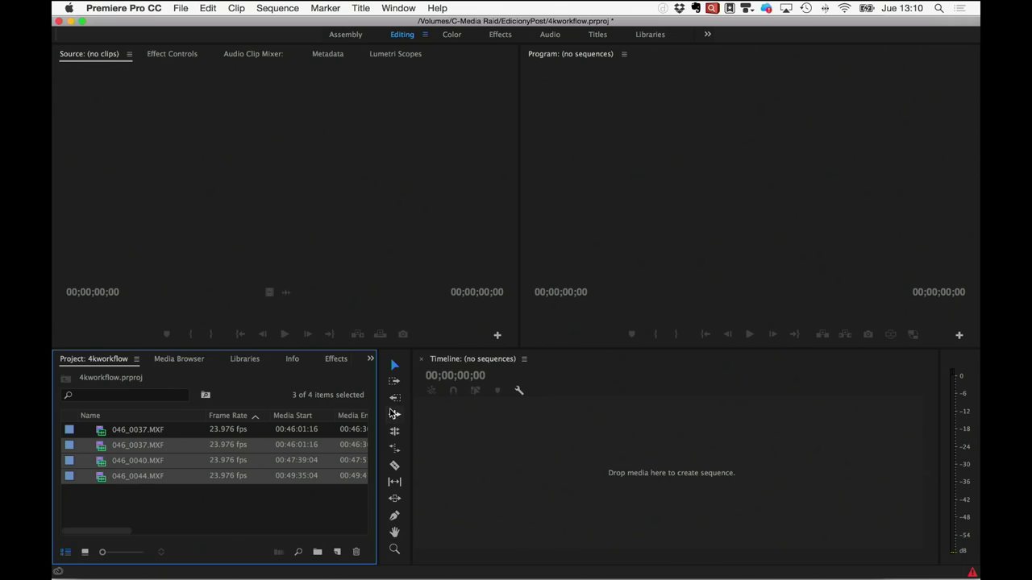
Step: Move the Proxy column so it sits right after the Name column
{"action": "left_click_drag", "start_coordinate": [115, 533], "coordinate": [350, 533]}
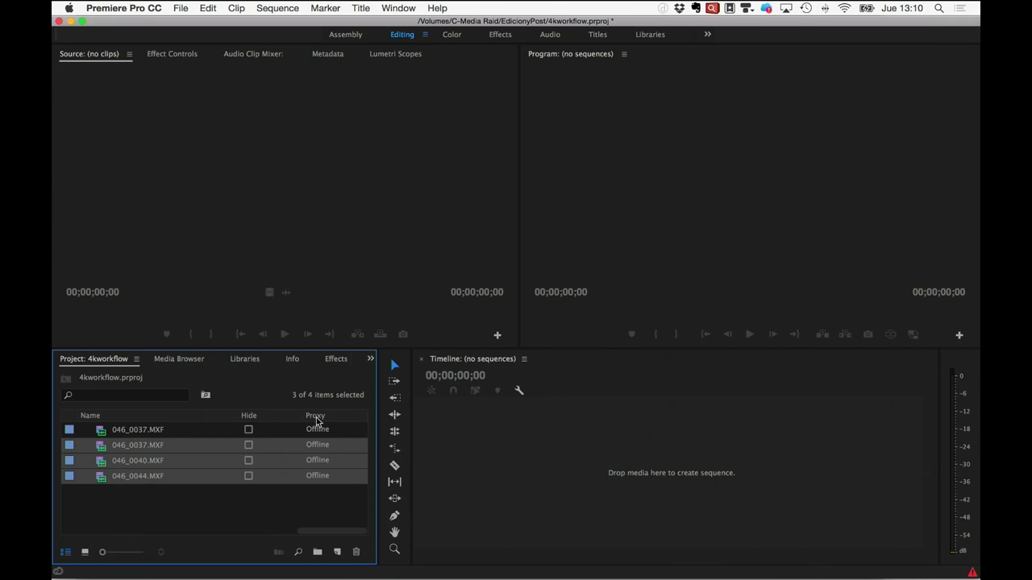
{"action": "left_click_drag", "start_coordinate": [317, 421], "coordinate": [184, 421]}
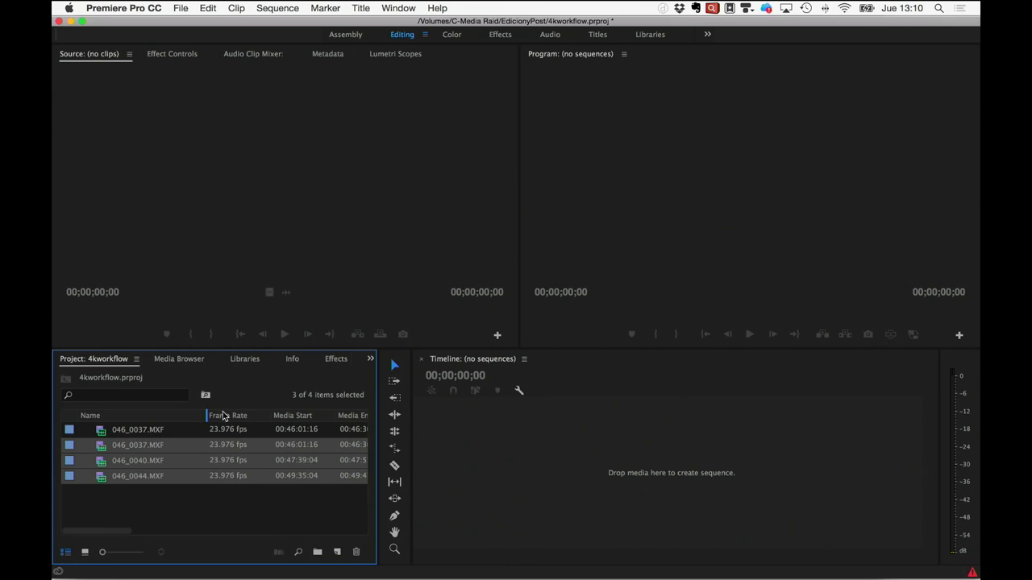
{"action": "left_click_drag", "start_coordinate": [224, 416], "coordinate": [203, 416]}
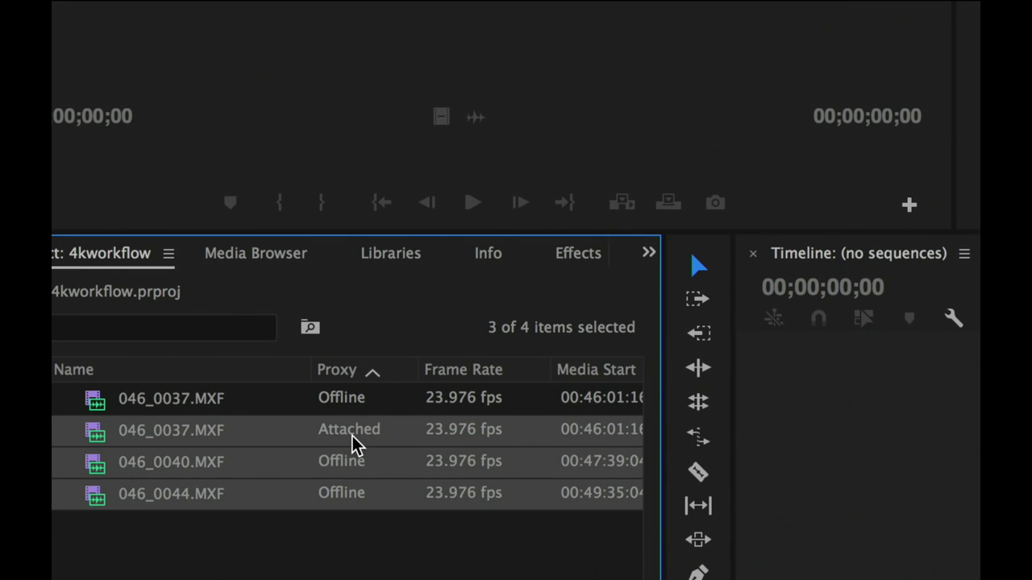
Step: Save the project and bring Media Encoder to the front
{"action": "key", "text": "ctrl+s"}
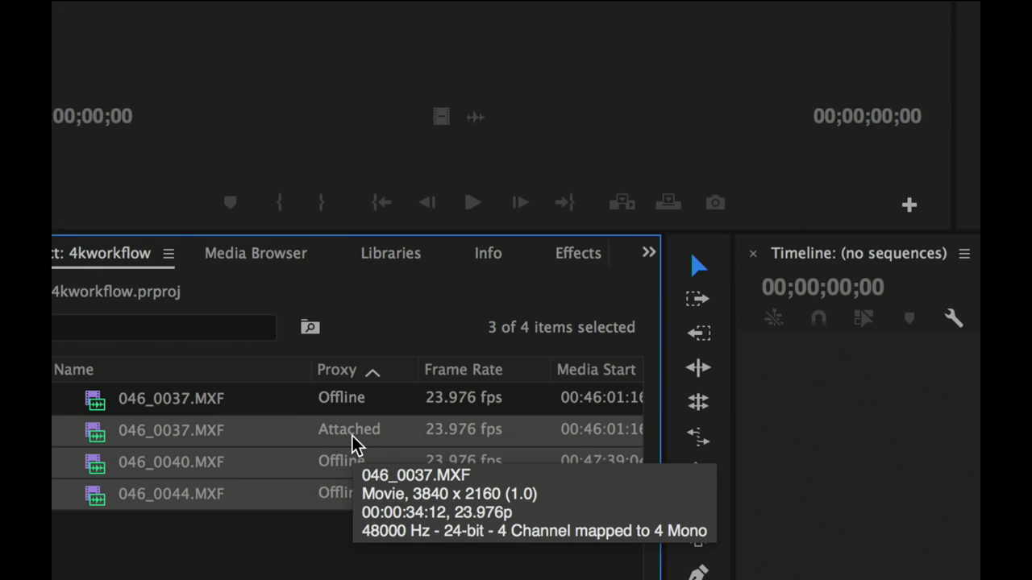
{"action": "key", "text": "super+Tab"}
{"action": "left_click", "coordinate": [824, 127]}
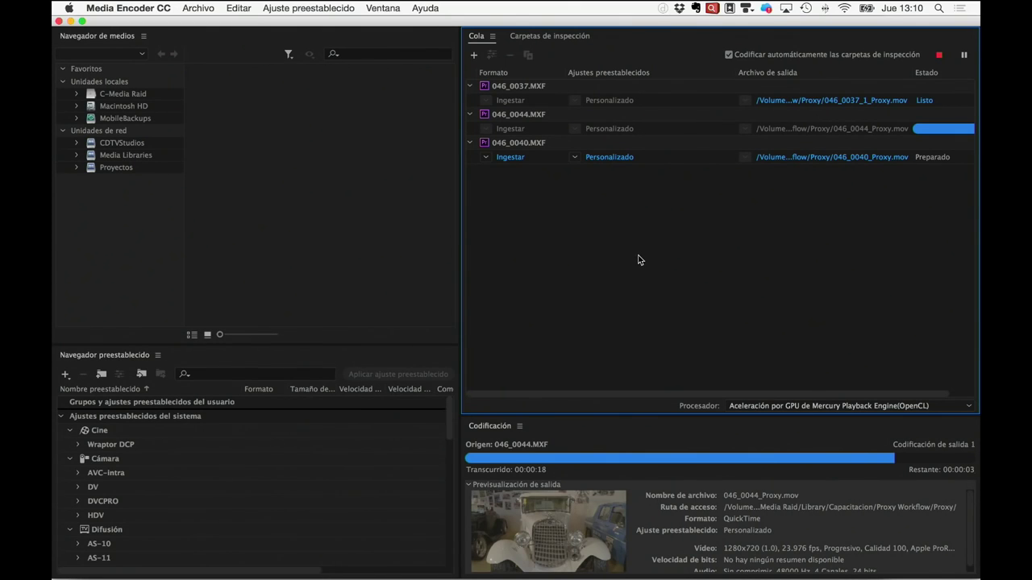
Step: Return to Premiere Pro, where the Proxy column shows 046_0044 and 046_0037 Attached
{"action": "key", "text": "super+Tab"}
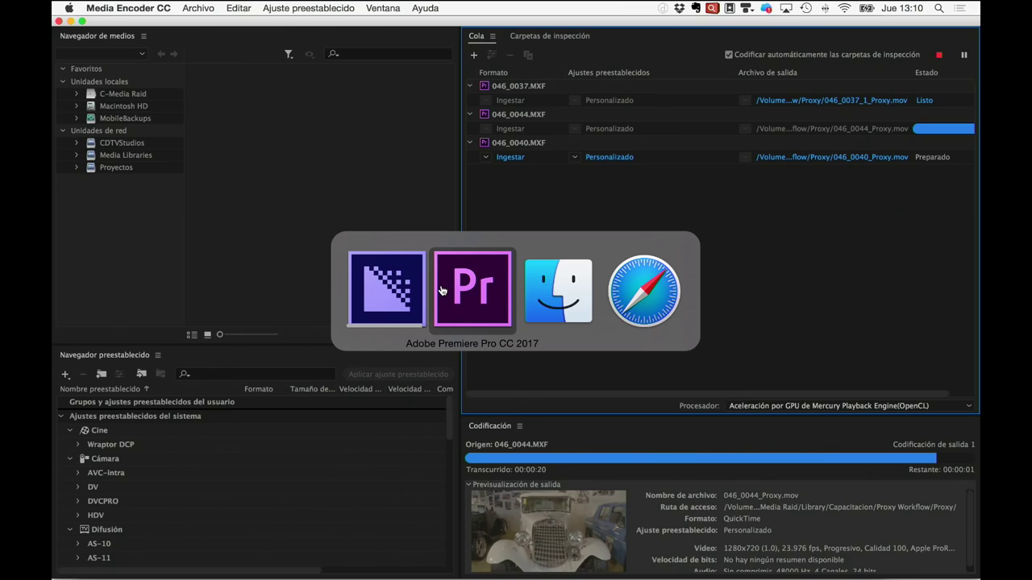
{"action": "left_click", "coordinate": [442, 290]}
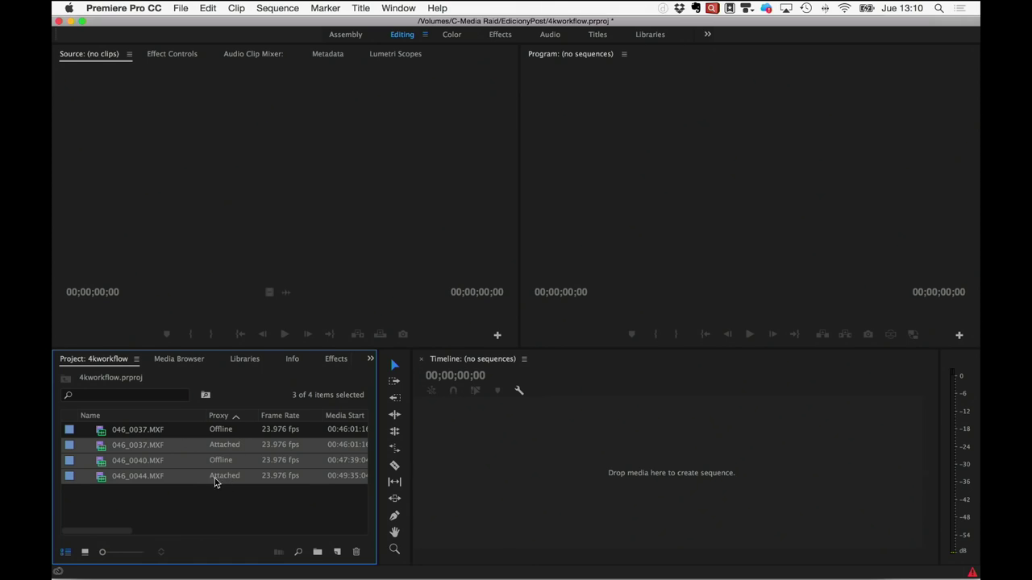
{"action": "mouse_move", "coordinate": [188, 471]}
Step: Create a new sequence from 046_0037.MXF and 046_0044.MXF on the empty Timeline
{"action": "left_click", "coordinate": [153, 496]}
{"action": "left_click", "coordinate": [150, 448]}
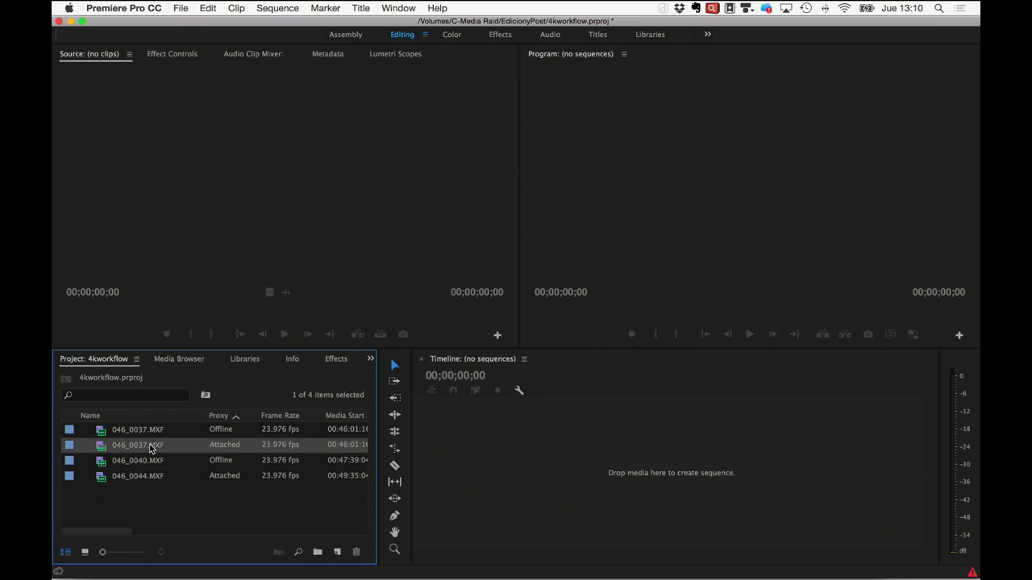
{"action": "left_click", "coordinate": [146, 479], "text": "super"}
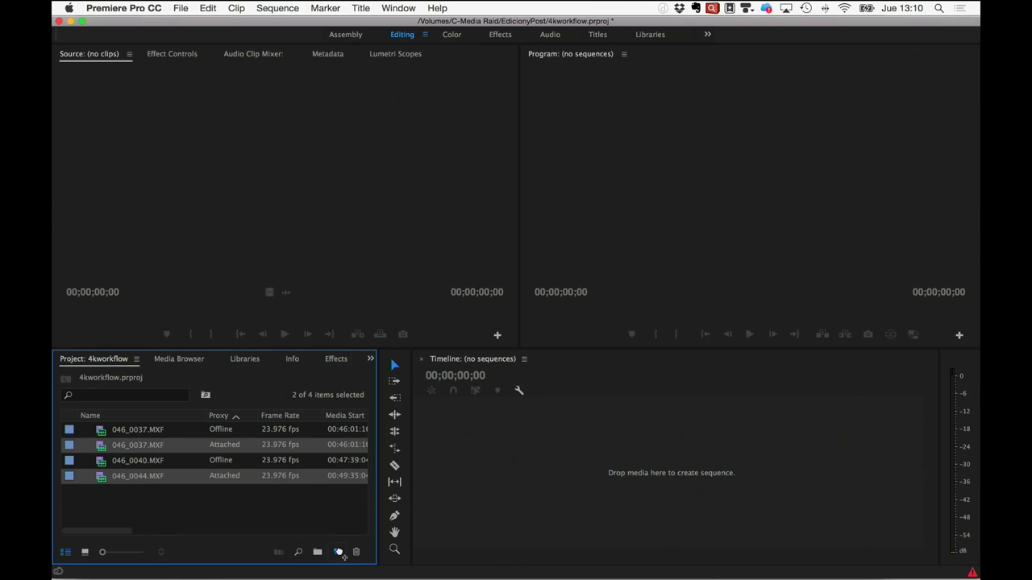
{"action": "left_click_drag", "start_coordinate": [146, 478], "coordinate": [340, 554]}
Step: Play part of the 046_0037 sequence, then turn on proxy playback
{"action": "left_click", "coordinate": [637, 387]}
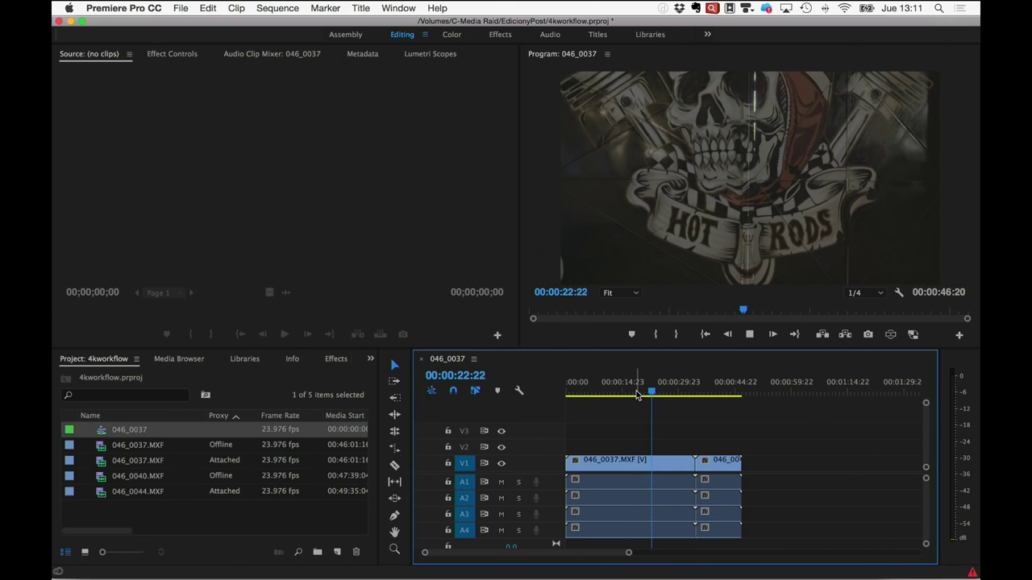
{"action": "key", "text": "space"}
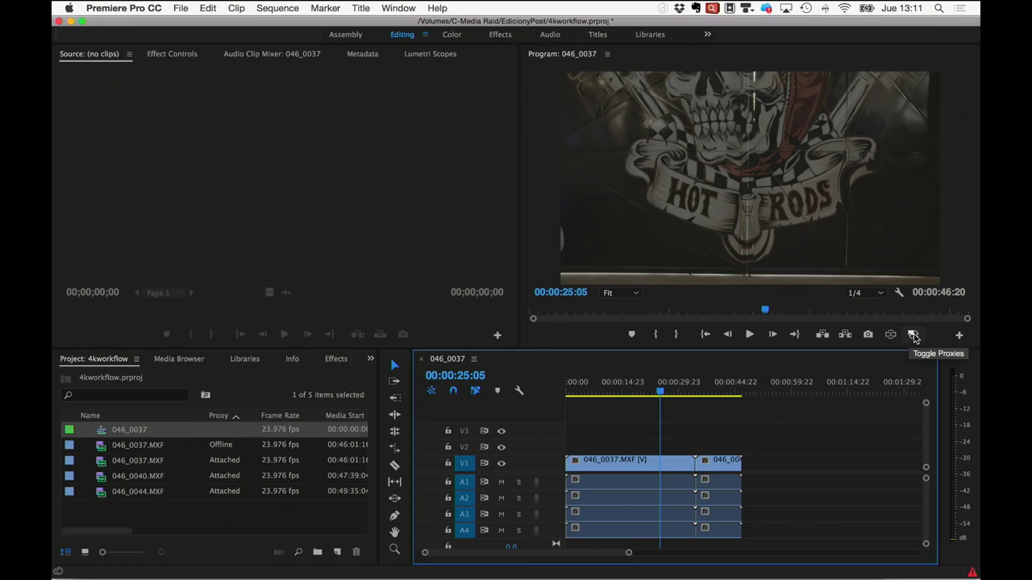
{"action": "left_click", "coordinate": [914, 335]}
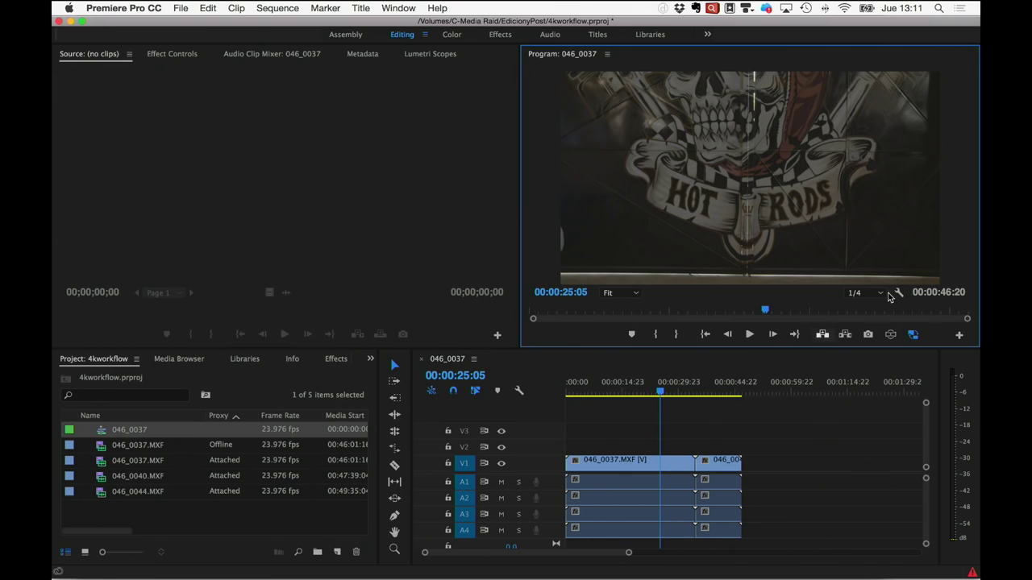
Step: Play the sequence from near the start, then stop it
{"action": "left_click", "coordinate": [578, 394]}
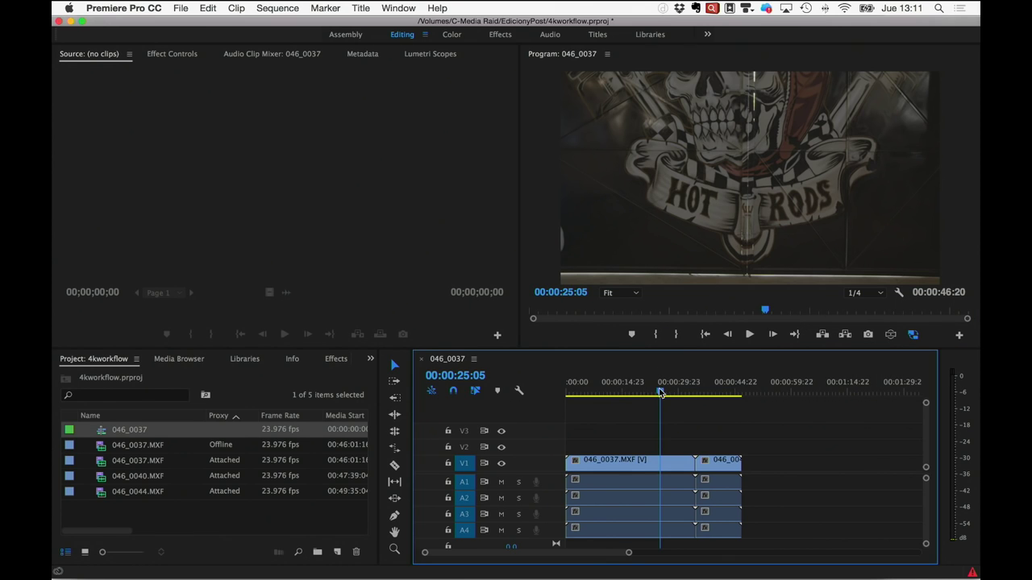
{"action": "key", "text": "space"}
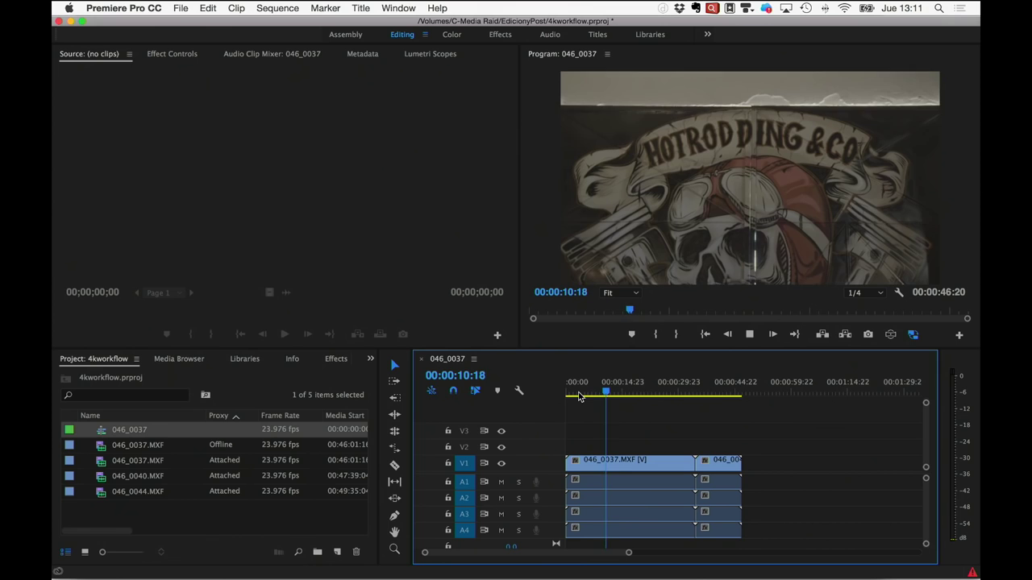
{"action": "key", "text": "space"}
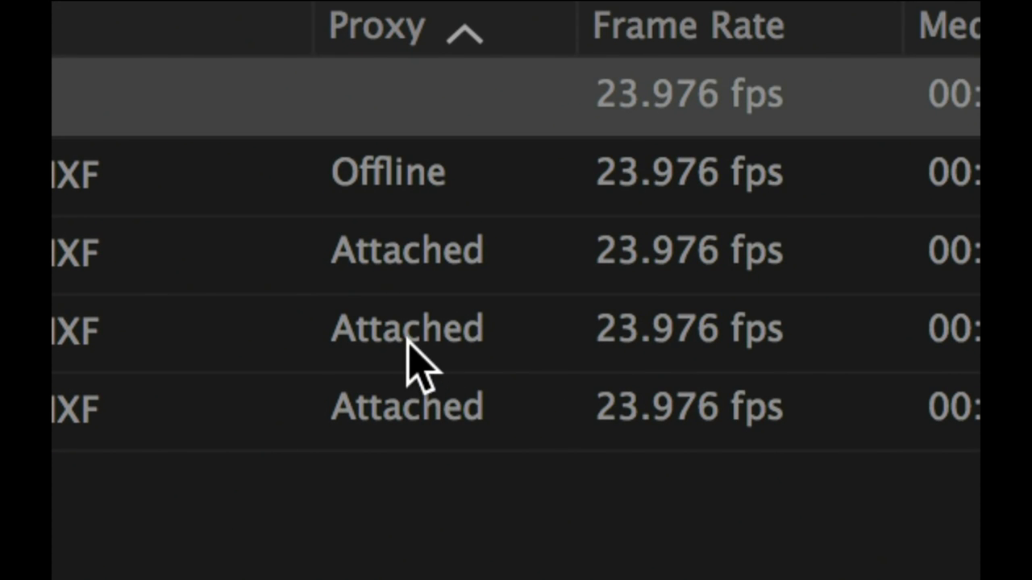
Step: Delete the offline duplicate 046_0037.MXF from the project
{"action": "mouse_move", "coordinate": [407, 343]}
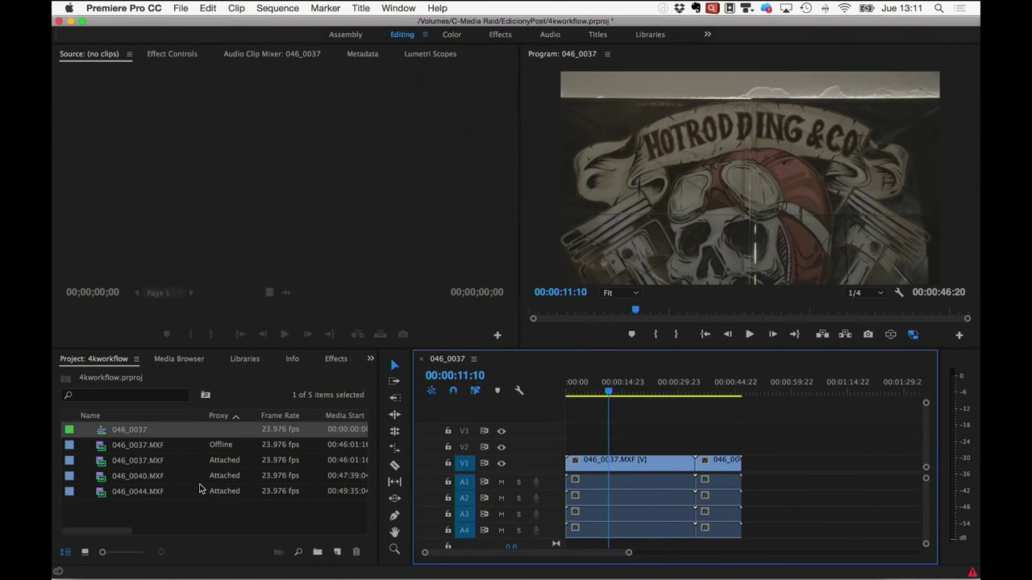
{"action": "left_click", "coordinate": [146, 451]}
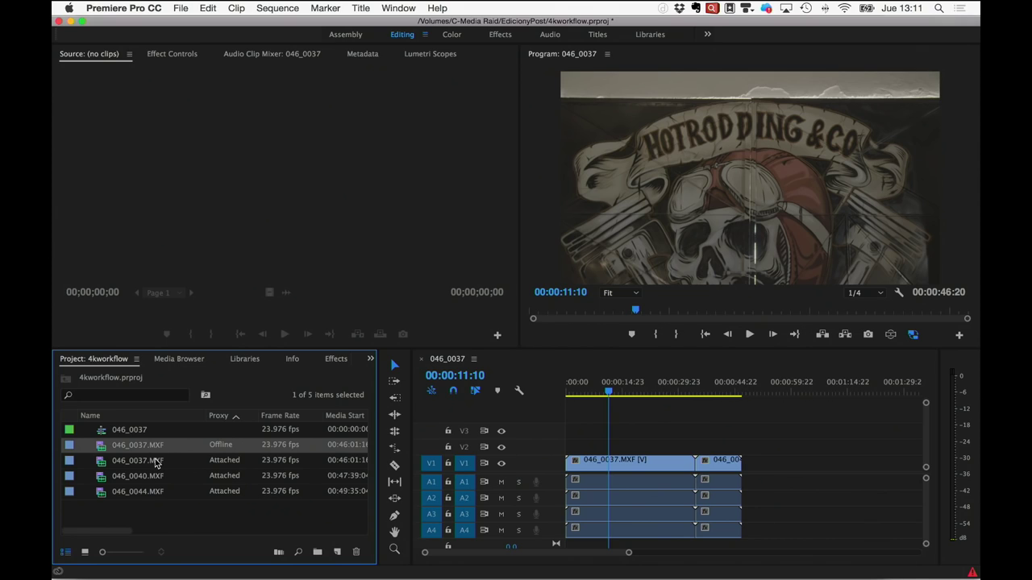
{"action": "key", "text": "Delete"}
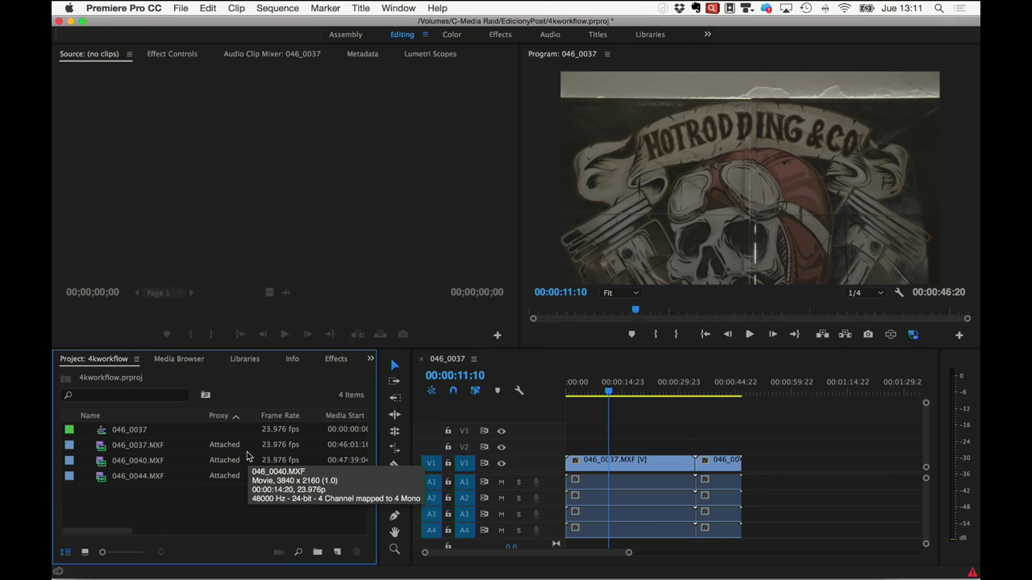
Step: Check the proxy jobs in Media Encoder, then play the sequence from the first clip
{"action": "key", "text": "super+Tab"}
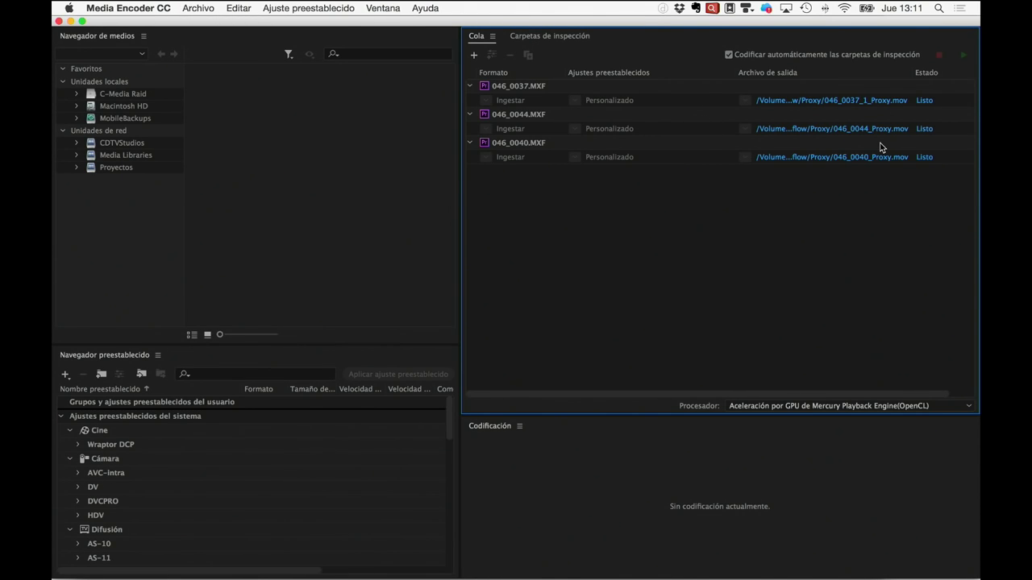
{"action": "key", "text": "super+Tab"}
{"action": "left_click", "coordinate": [637, 391]}
{"action": "key", "text": "space"}
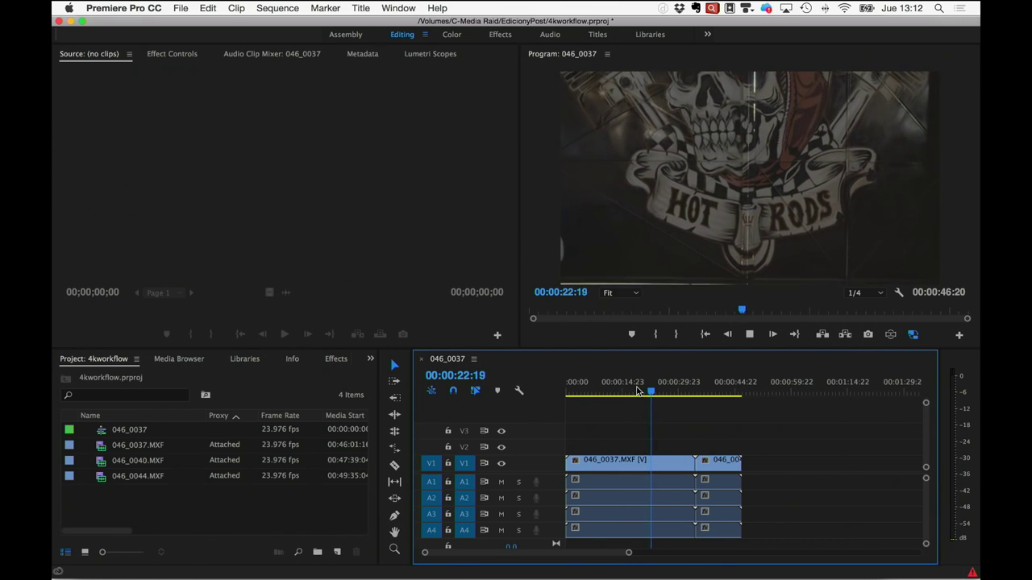
Step: Enable Toggle Proxies in the Program monitor and play the 046_0037 sequence through its proxies
{"action": "key", "text": "space"}
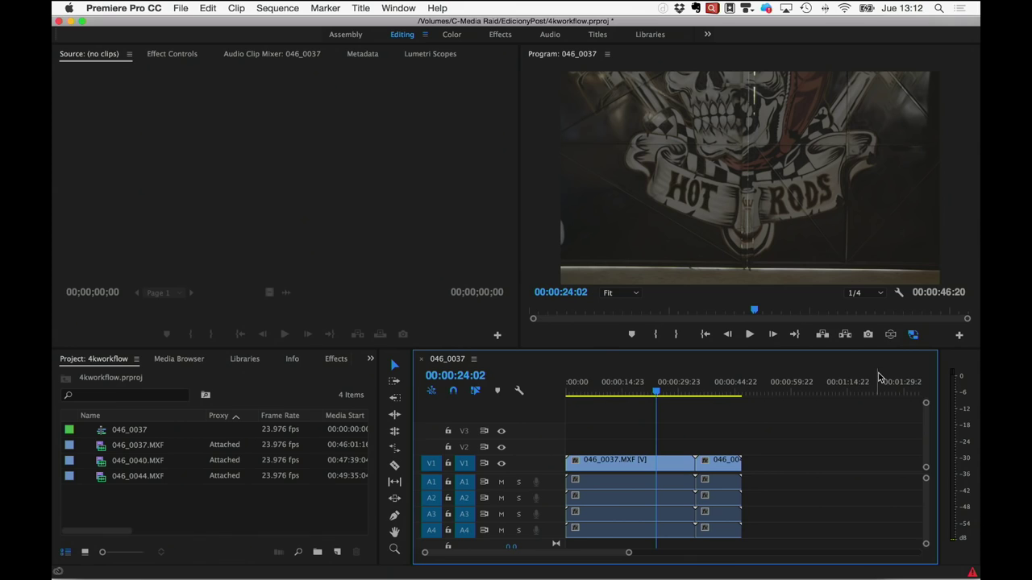
{"action": "left_click", "coordinate": [913, 337]}
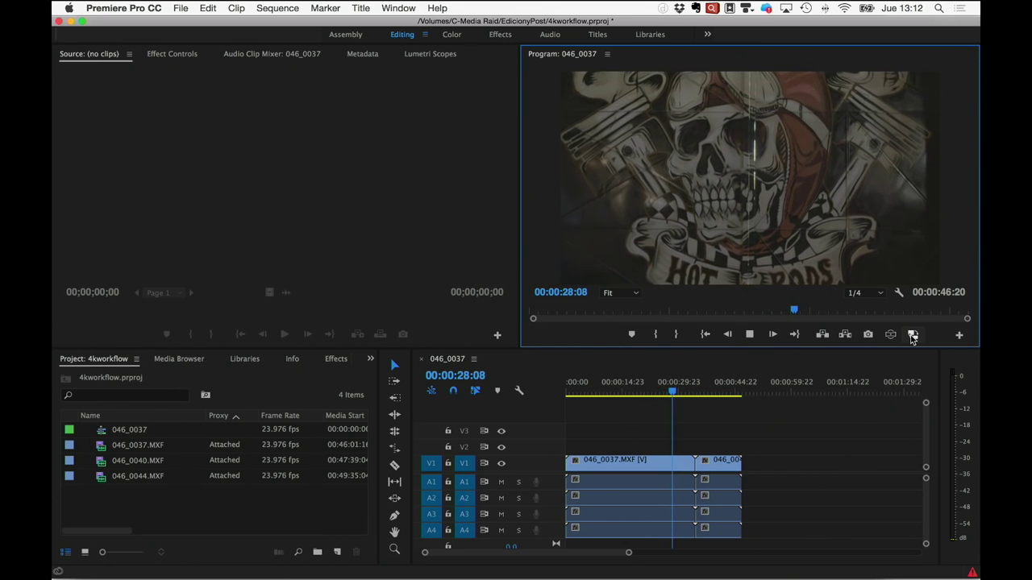
{"action": "left_click", "coordinate": [912, 336]}
{"action": "key", "text": "space"}
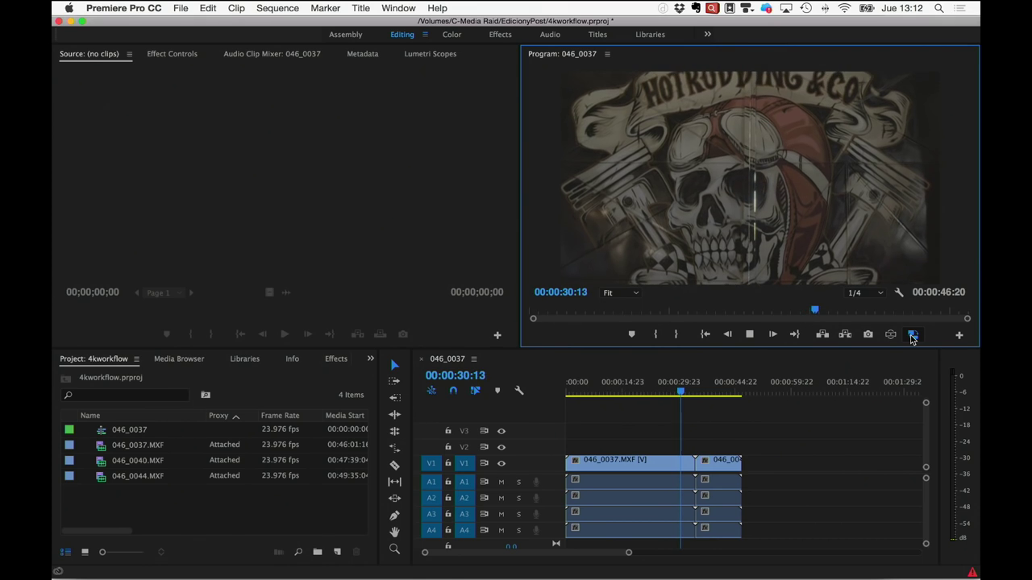
{"action": "key", "text": "space"}
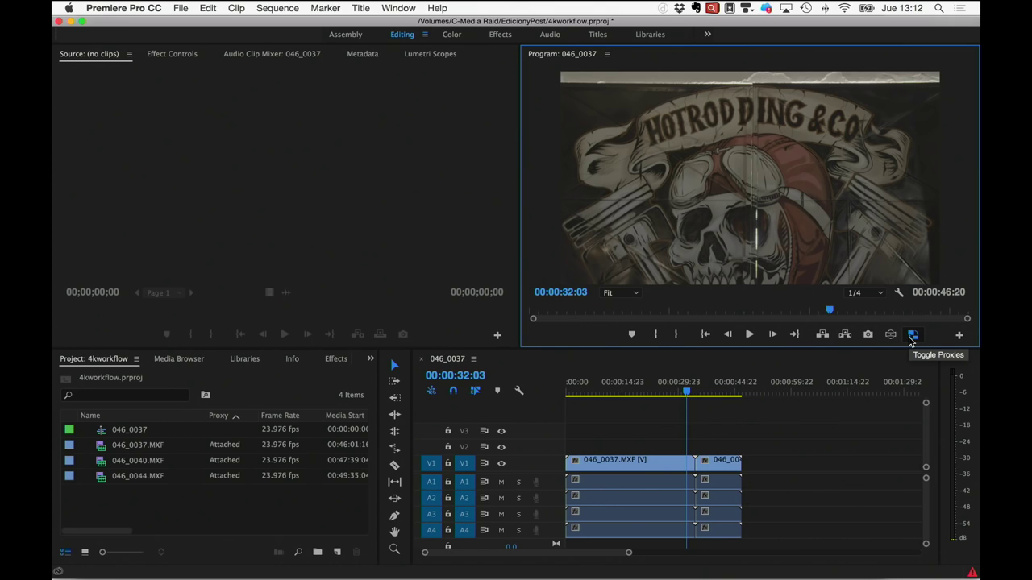
{"action": "key", "text": "super+Tab"}
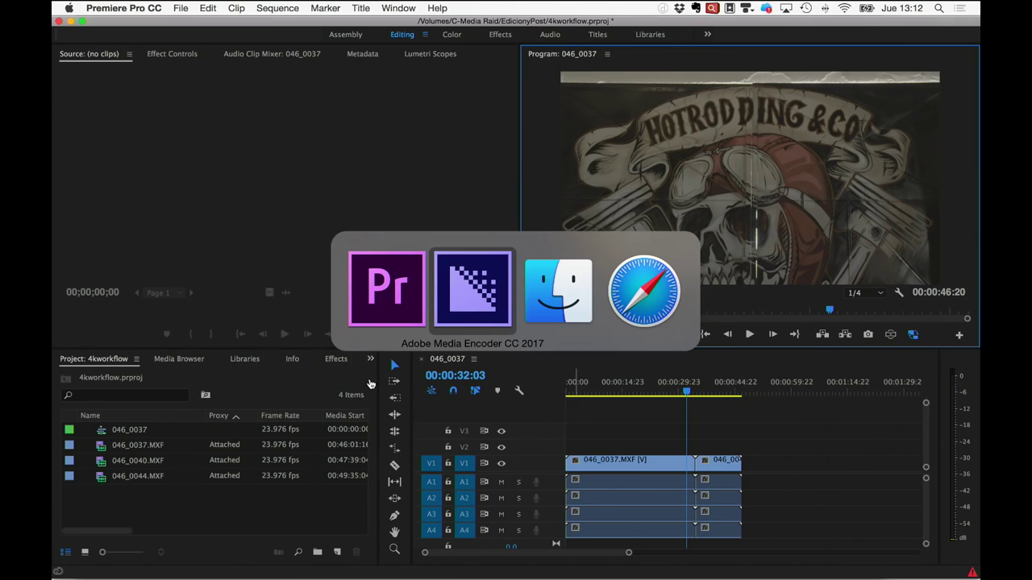
Step: Expand the Proxy subfolder in the Proxy Workflow Finder window to inspect the four _Proxy.mov files
{"action": "left_click", "coordinate": [551, 291]}
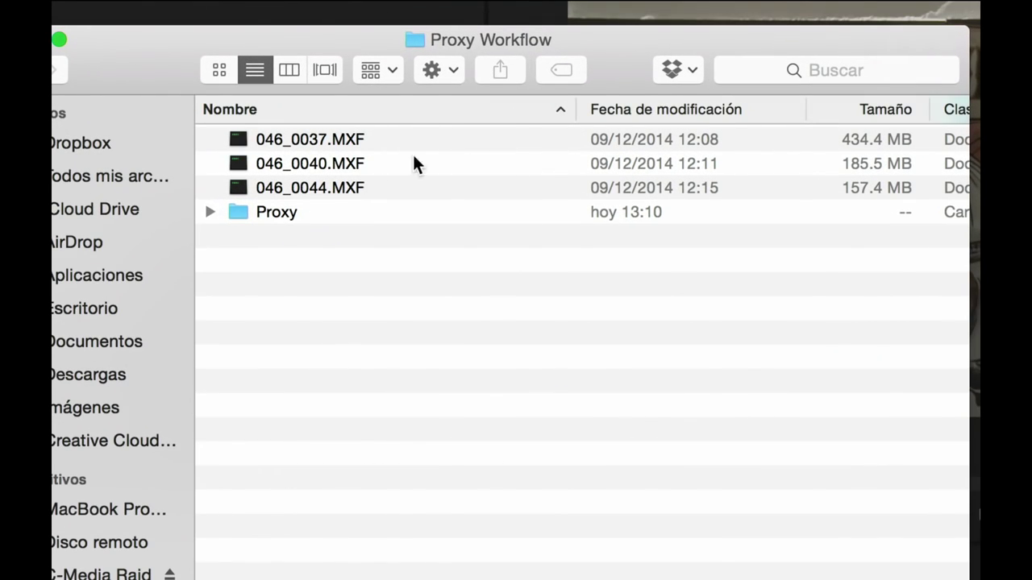
{"action": "left_click", "coordinate": [308, 142]}
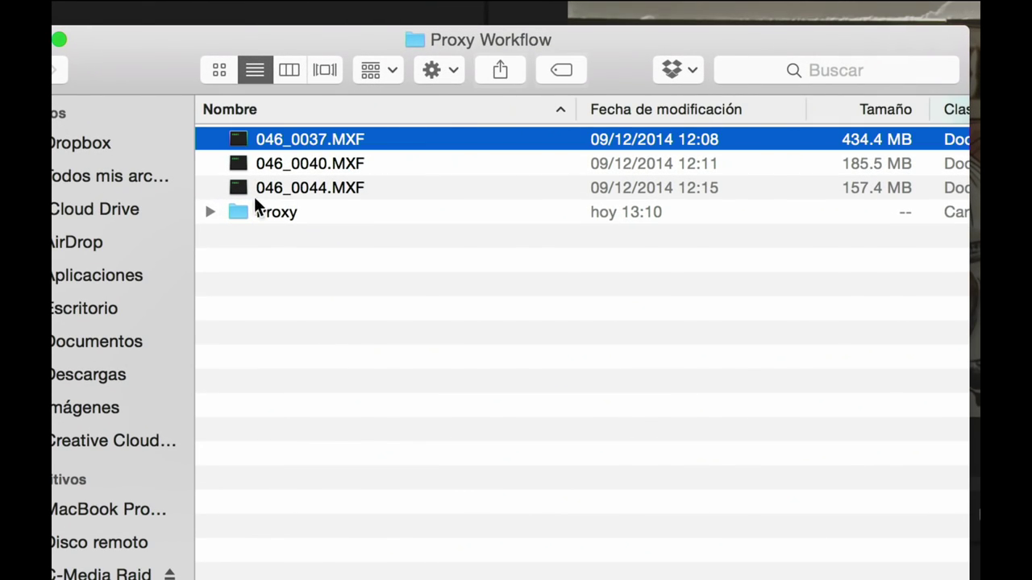
{"action": "left_click", "coordinate": [210, 212]}
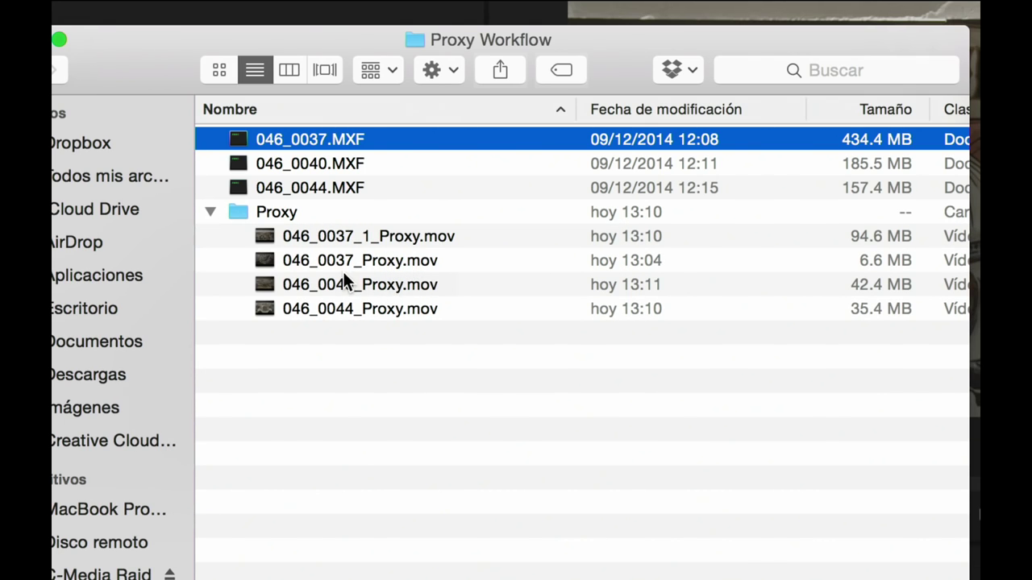
{"action": "scroll", "coordinate": [462, 289], "scroll_direction": "right", "scroll_amount": 5}
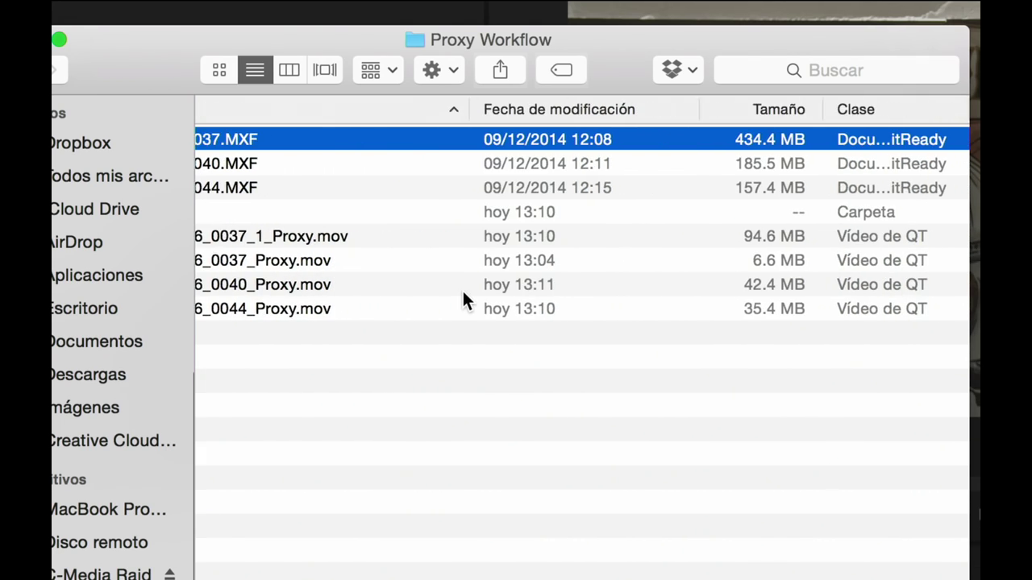
{"action": "scroll", "coordinate": [451, 298], "scroll_direction": "left", "scroll_amount": 5}
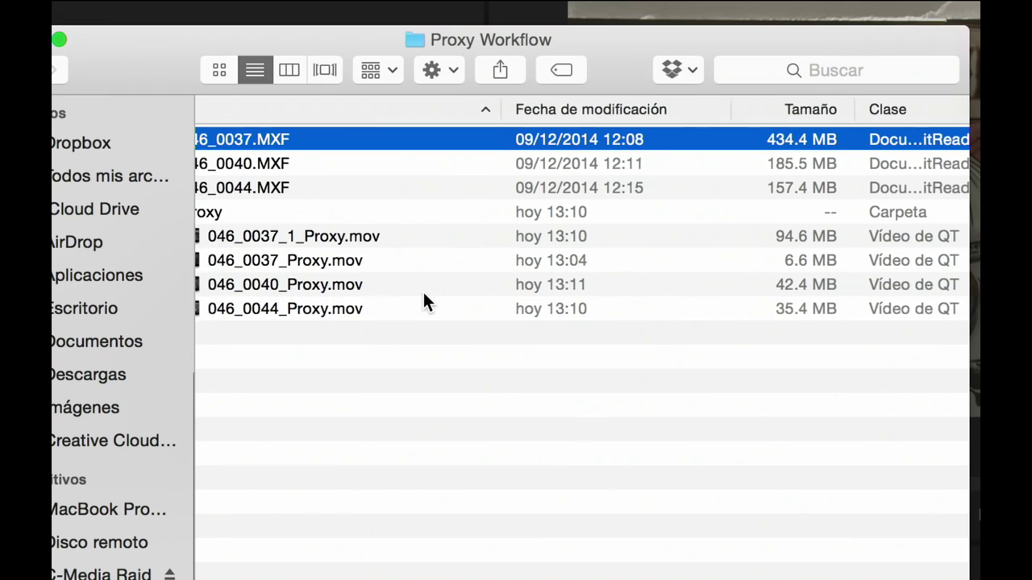
{"action": "left_click", "coordinate": [397, 240]}
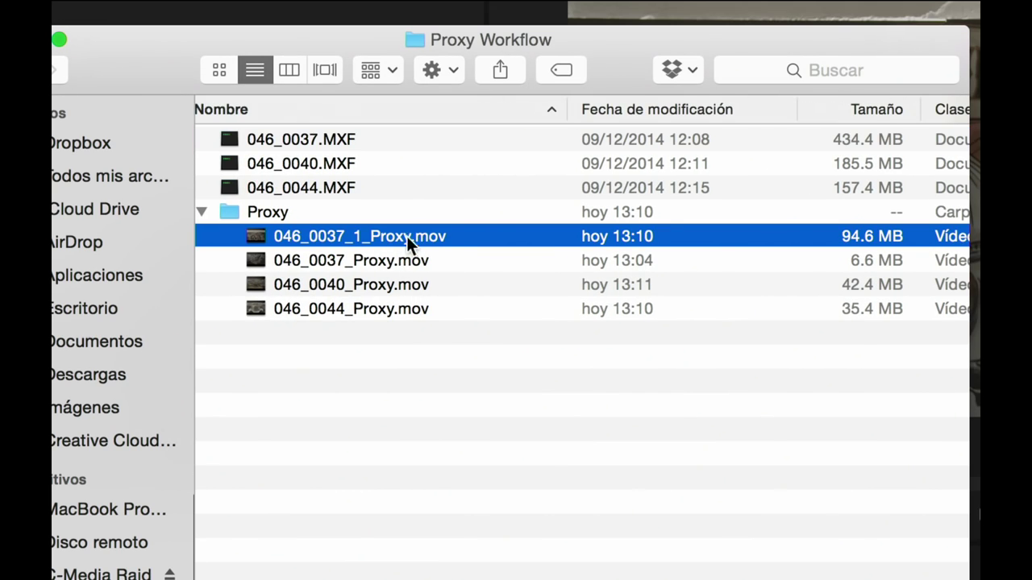
{"action": "left_click", "coordinate": [413, 283]}
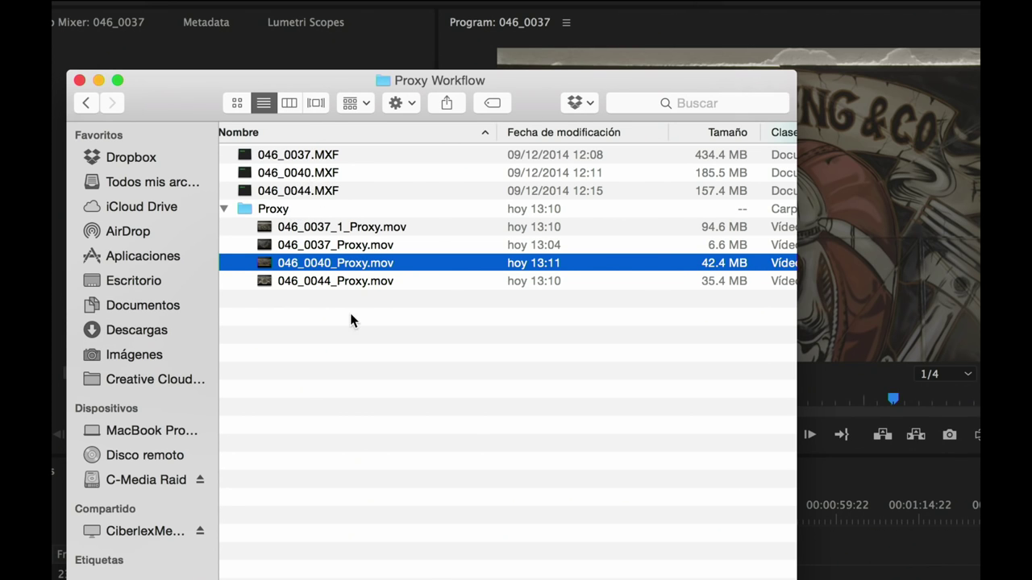
{"action": "key", "text": "super+Tab"}
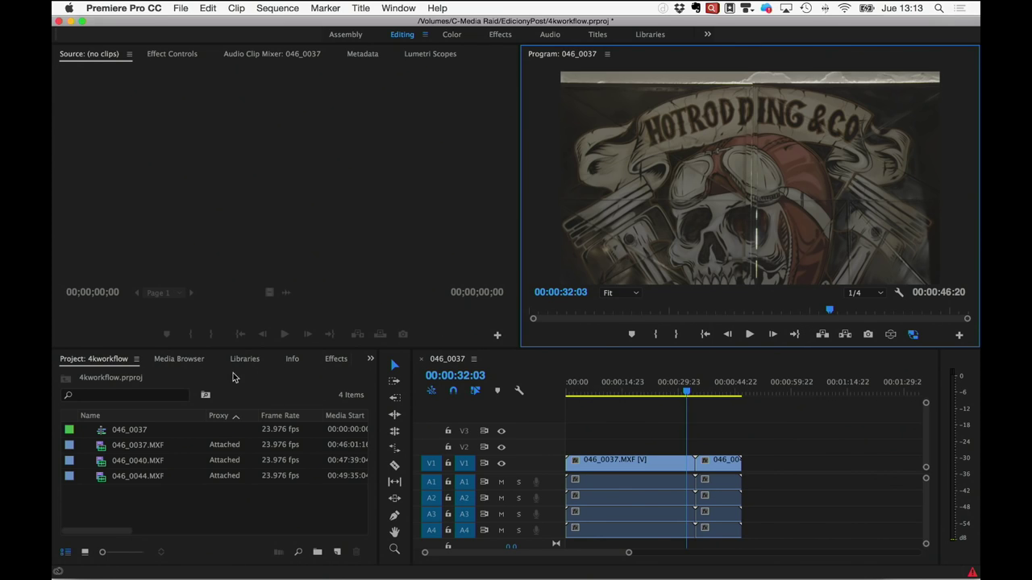
Step: Collapse the Proxy folder in Finder, then park the 046_0037 playhead at 00:00:16:11
{"action": "key", "text": "super+Tab"}
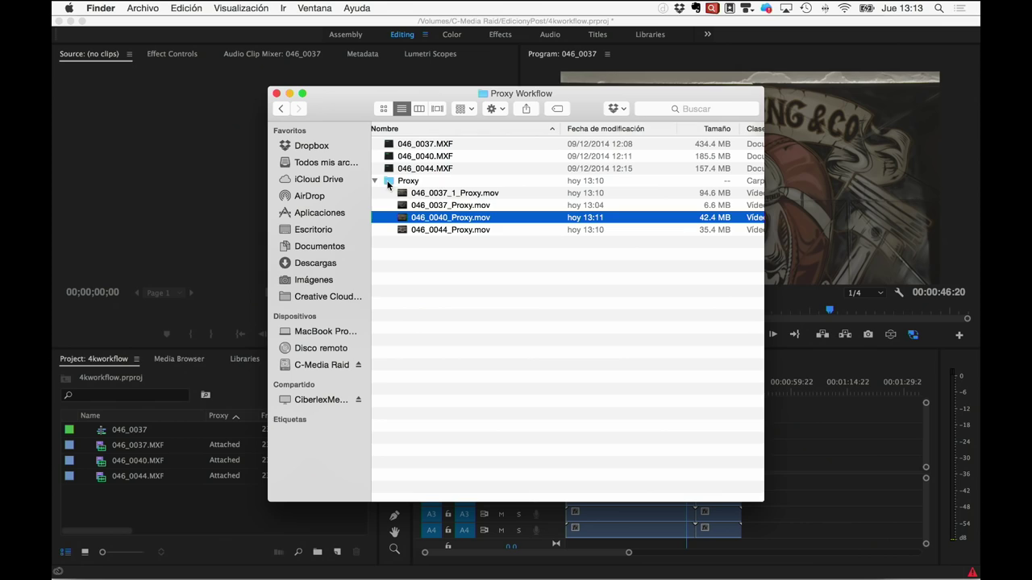
{"action": "left_click", "coordinate": [375, 180]}
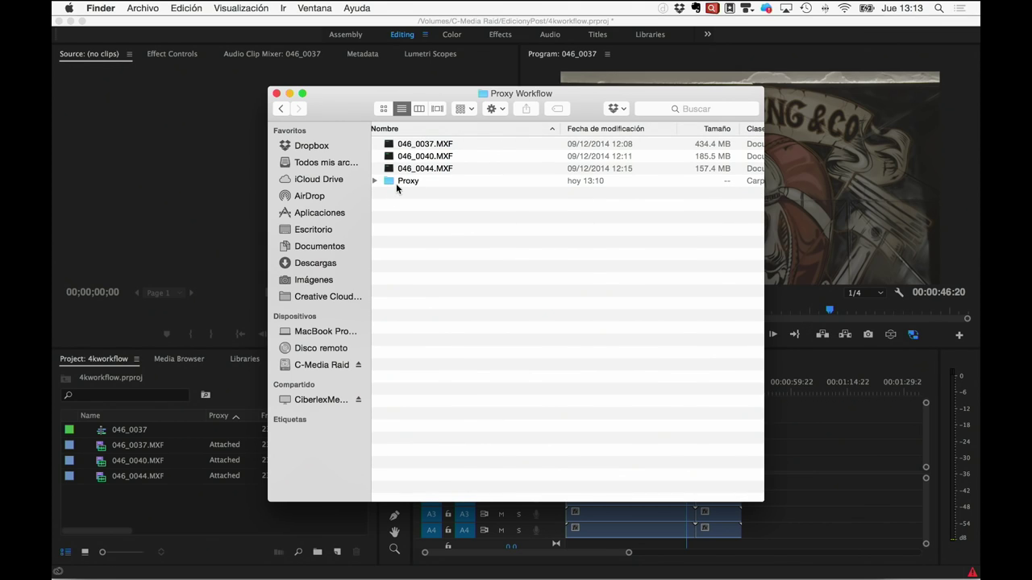
{"action": "key", "text": "super+Tab"}
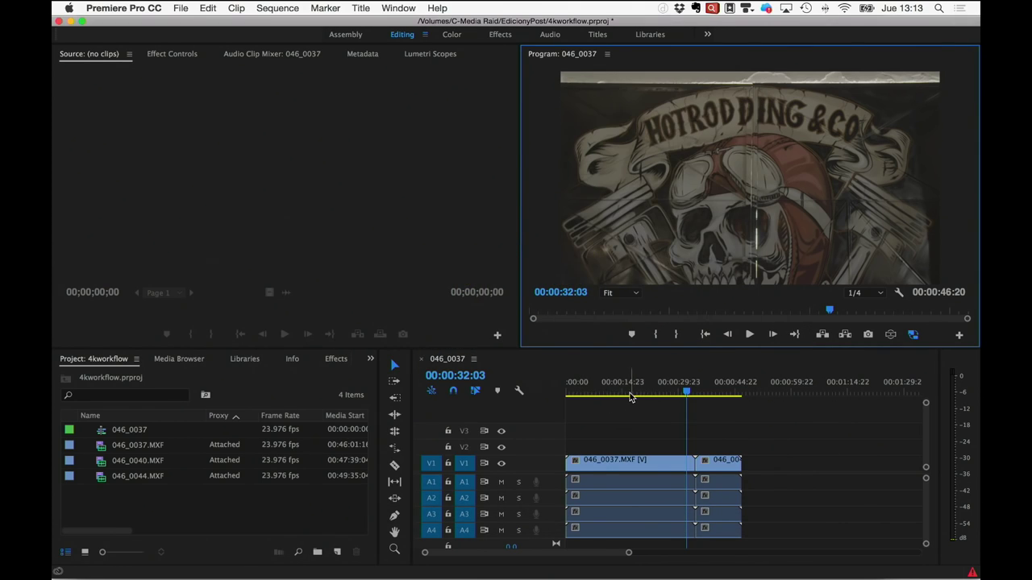
{"action": "left_click", "coordinate": [629, 391]}
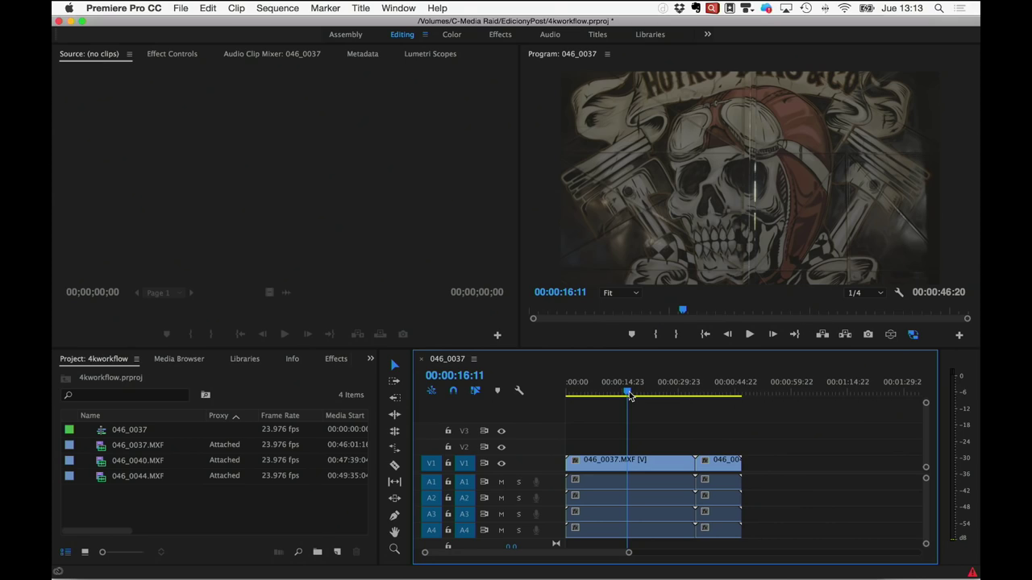